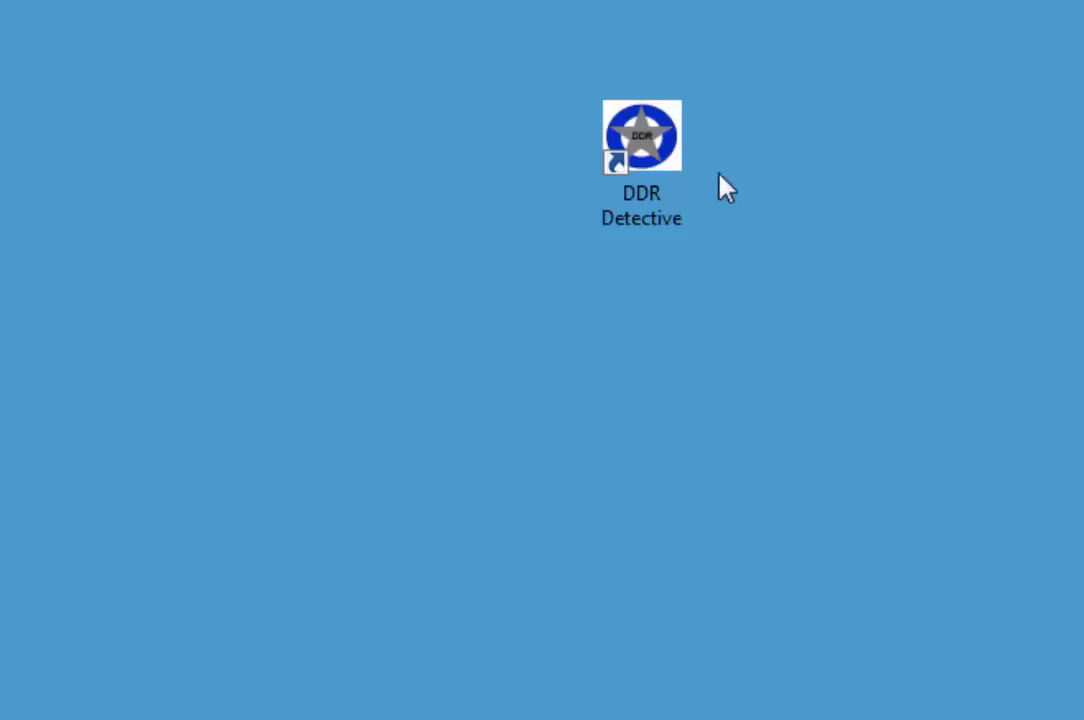
# Launch DDR Detective and choose DDR4 as the memory technology.
pyautogui.doubleClick(669, 157)
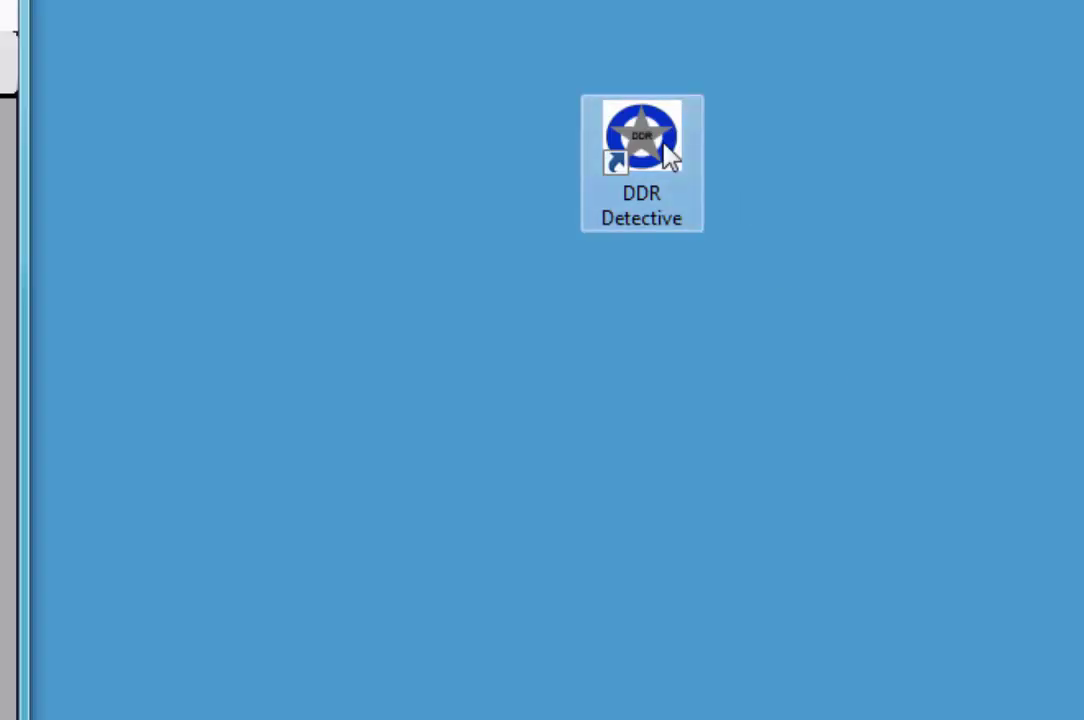
pyautogui.press('Down')
pyautogui.press('Down')
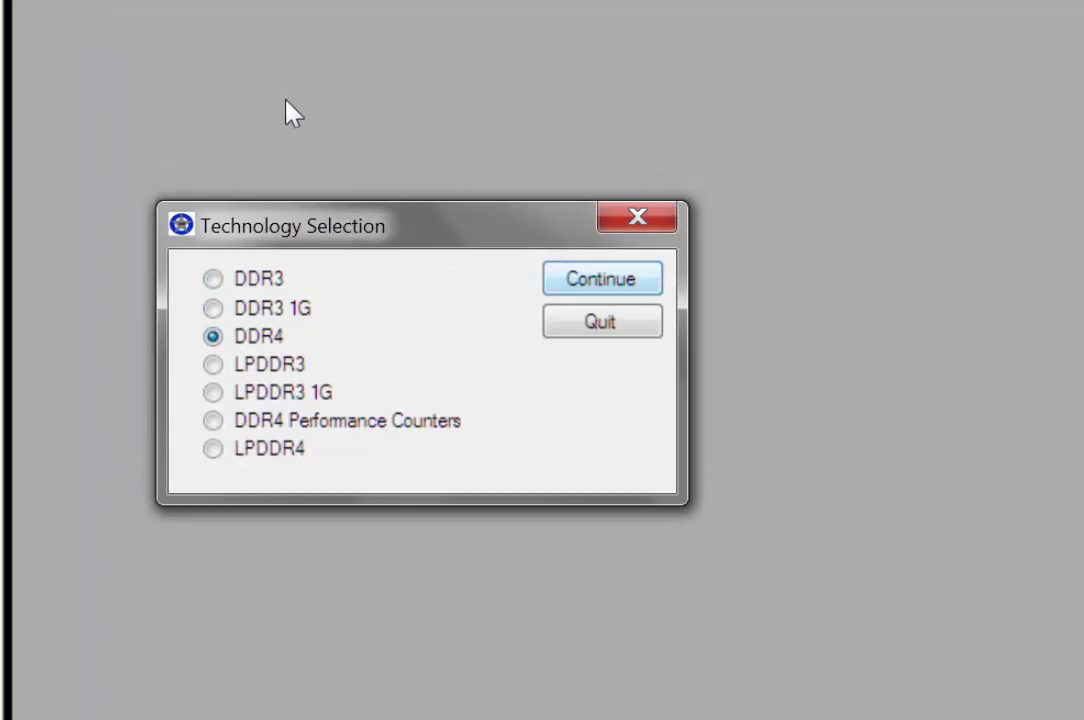
pyautogui.press('Return')
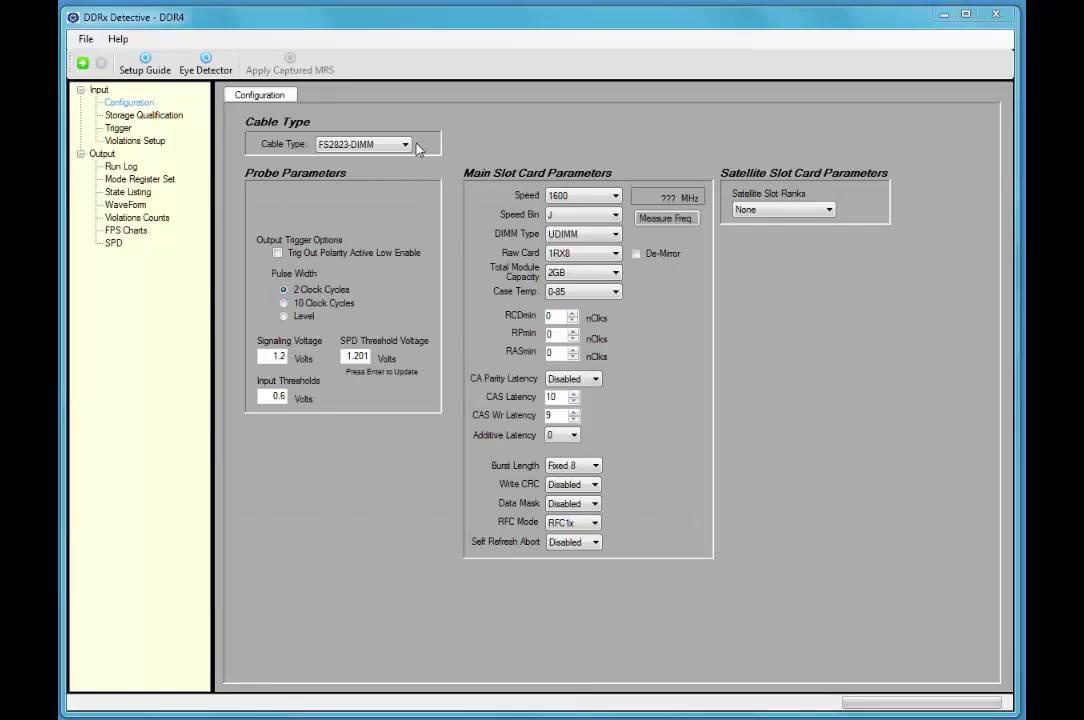
# Select the FS2835-DIMM cable and measure the bus clock (1202.188 MHz, speed 2400).
pyautogui.click(352, 142)
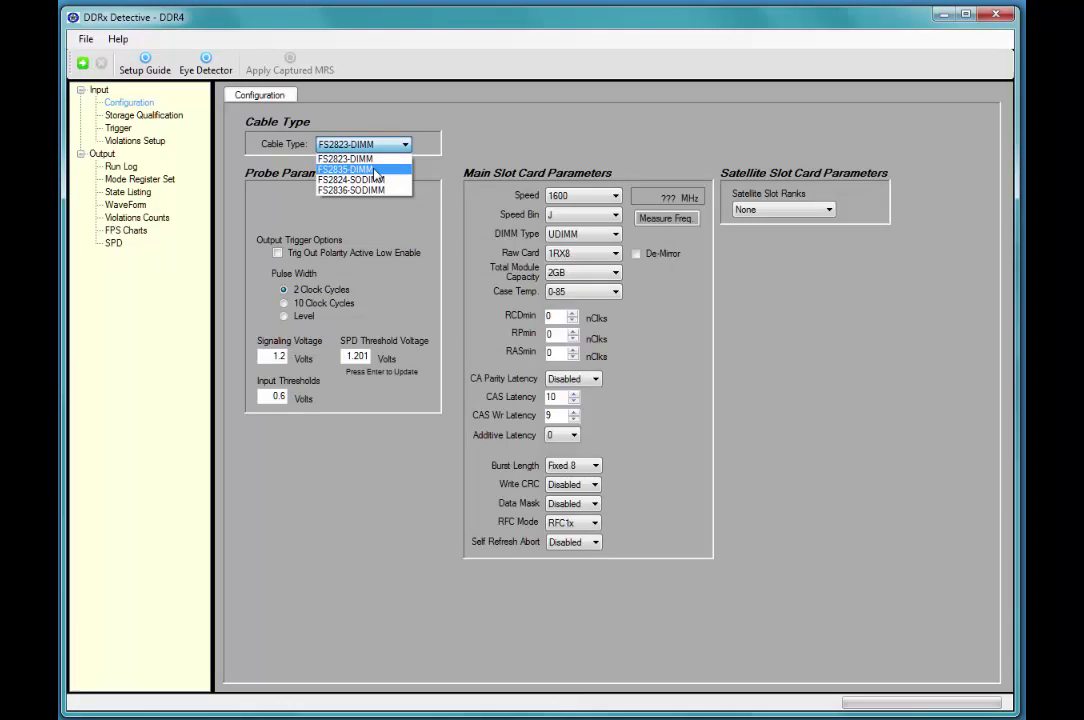
pyautogui.click(374, 171)
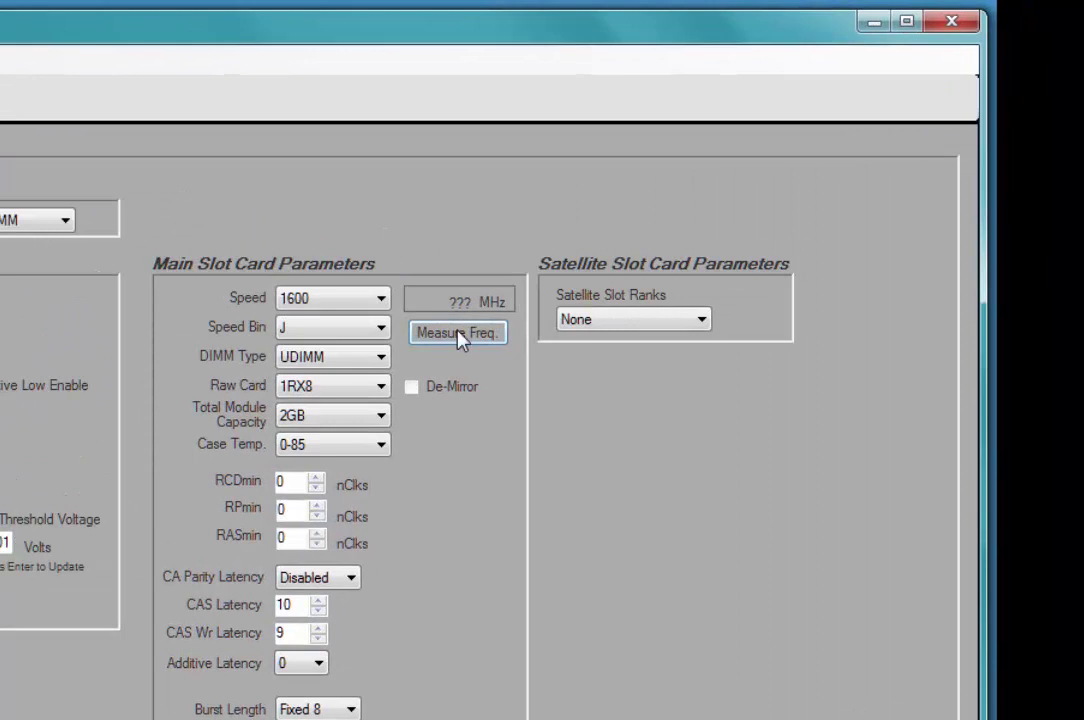
pyautogui.click(458, 333)
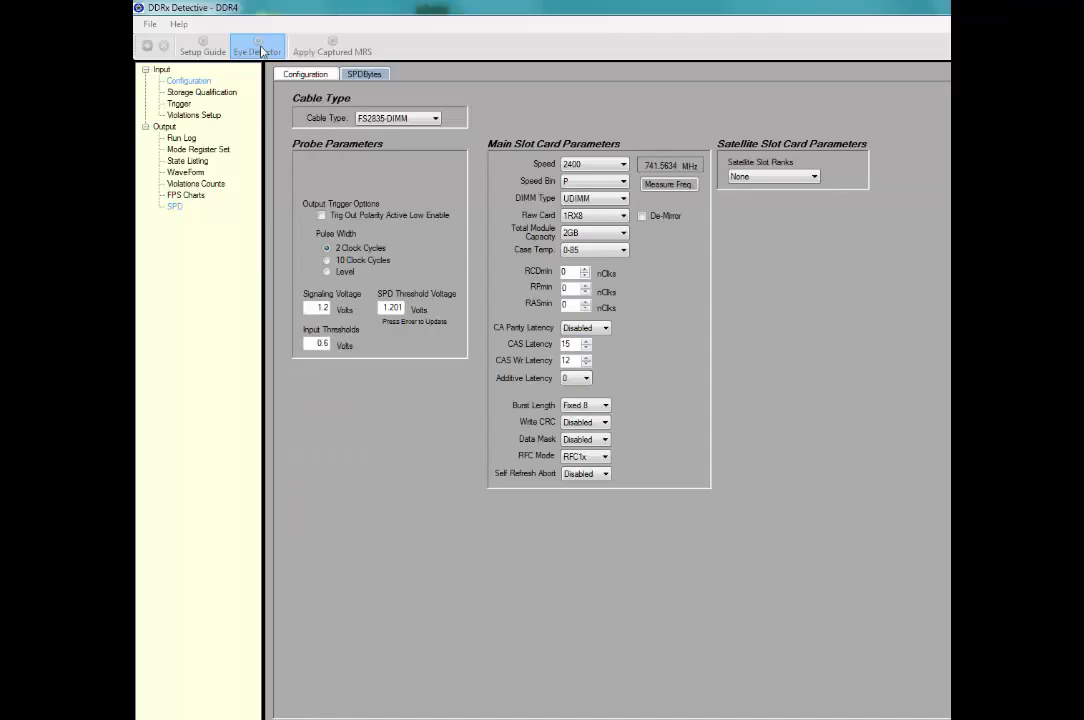
# Run the Eye Detector analysis and apply the new sample positions to all signals.
pyautogui.click(259, 48)
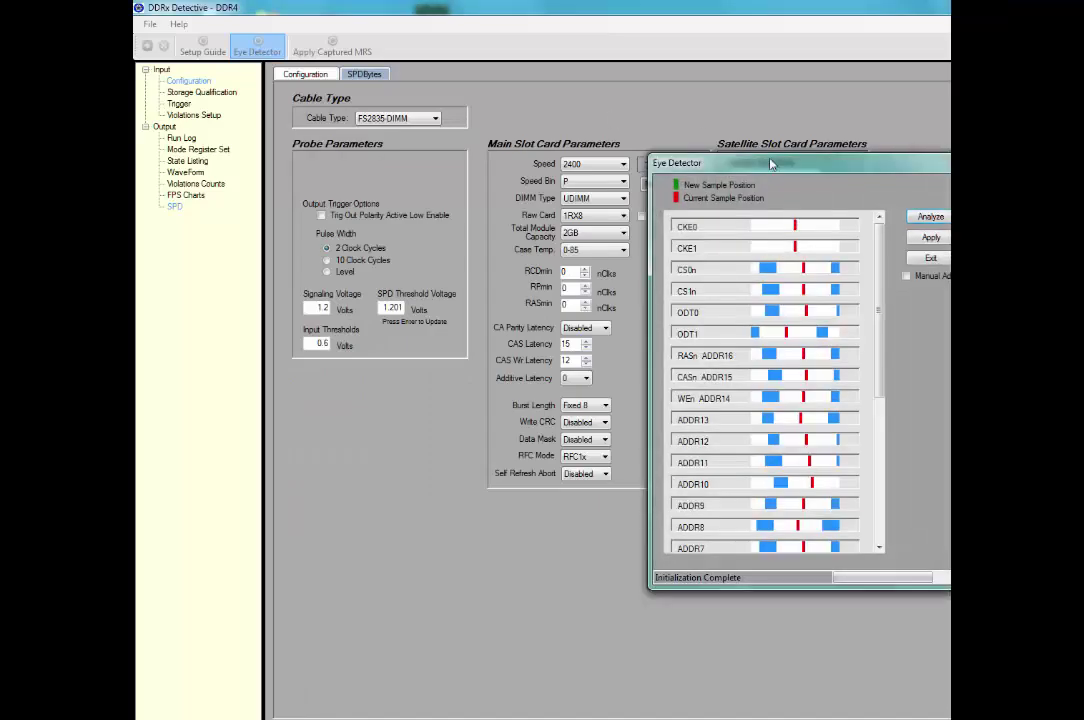
pyautogui.moveTo(772, 167); pyautogui.dragTo(578, 118)
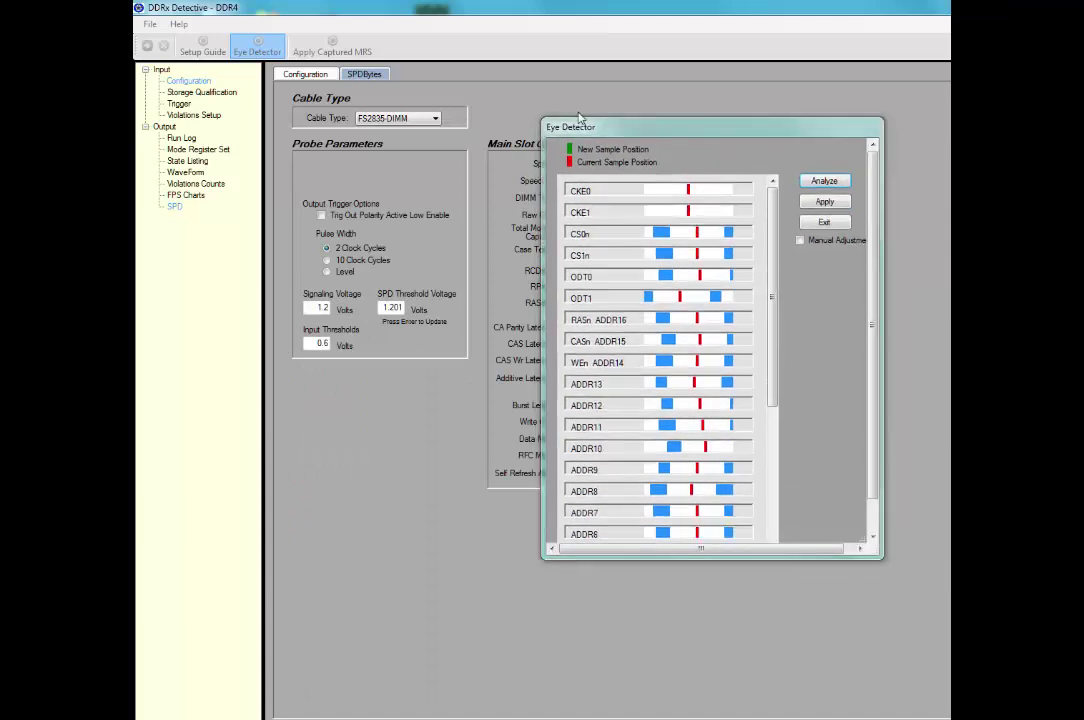
pyautogui.click(824, 181)
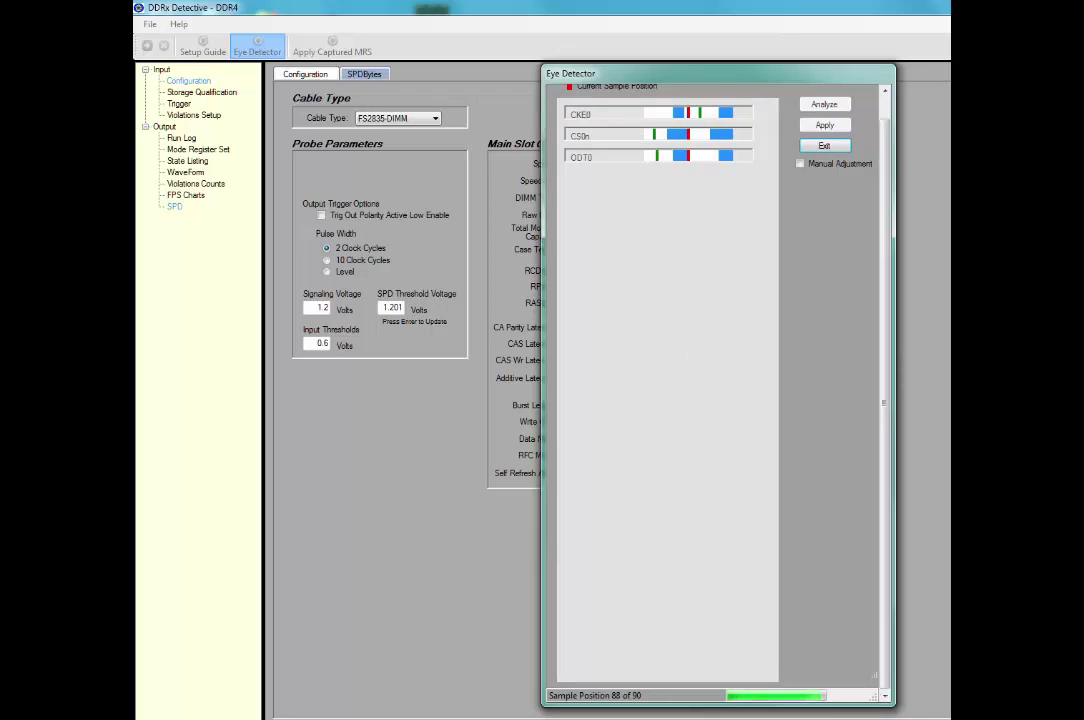
pyautogui.click(825, 128)
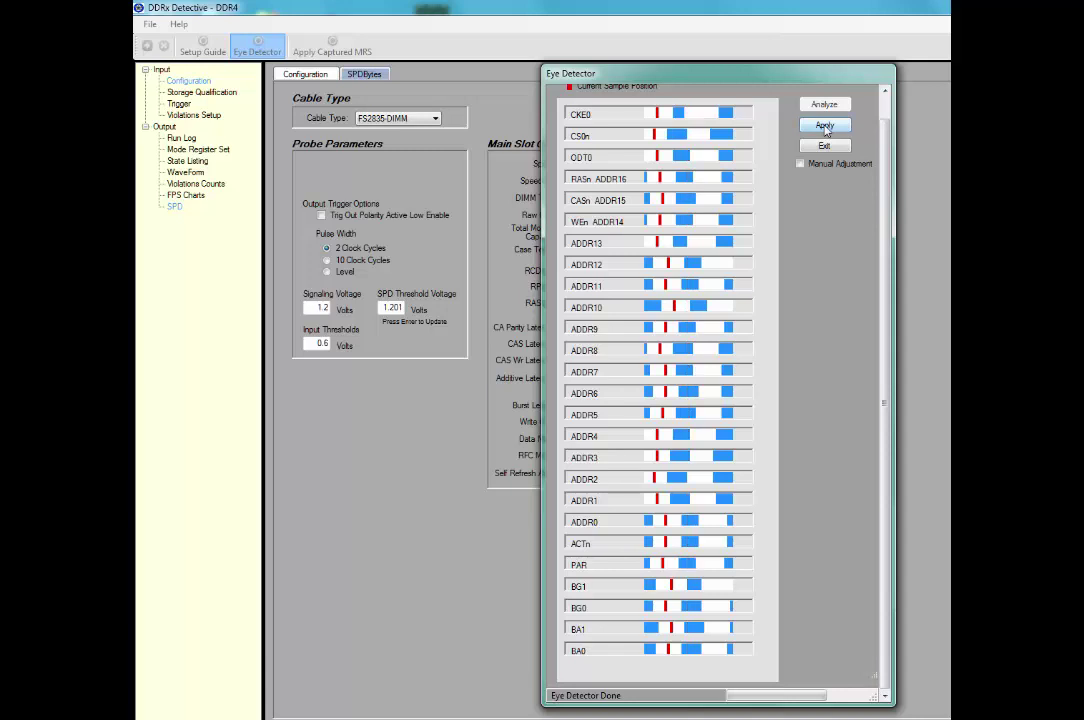
pyautogui.click(823, 148)
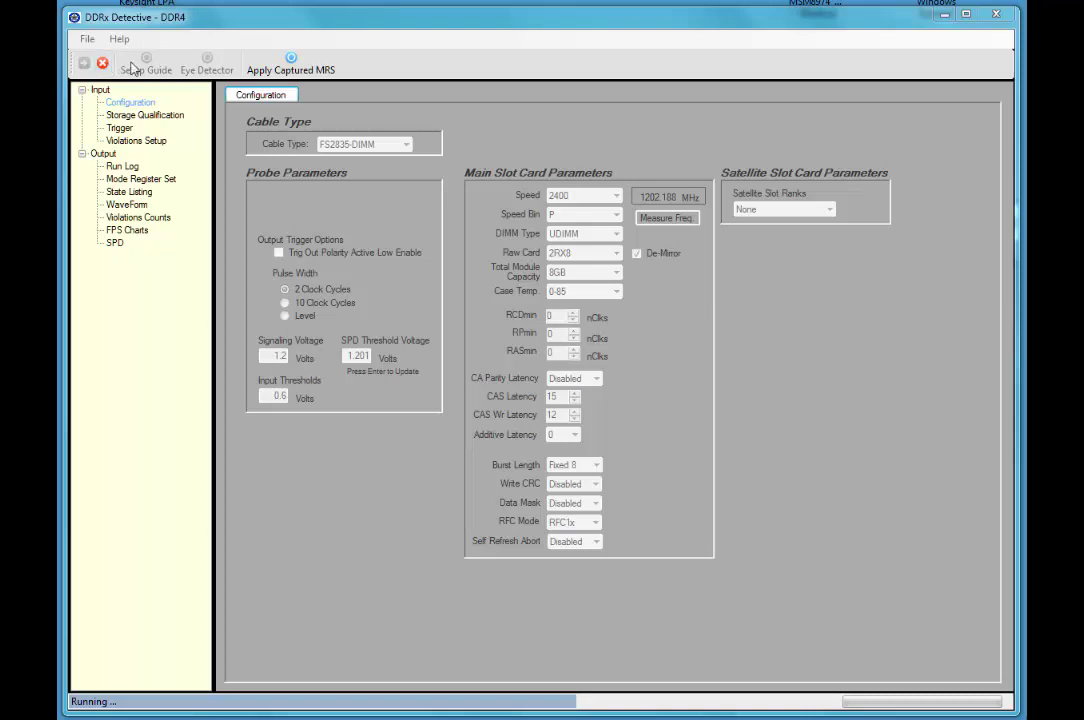
# Review the captured mode registers and return to Configuration, now CAS Latency 16, CAS Wr Latency 14.
pyautogui.click(132, 182)
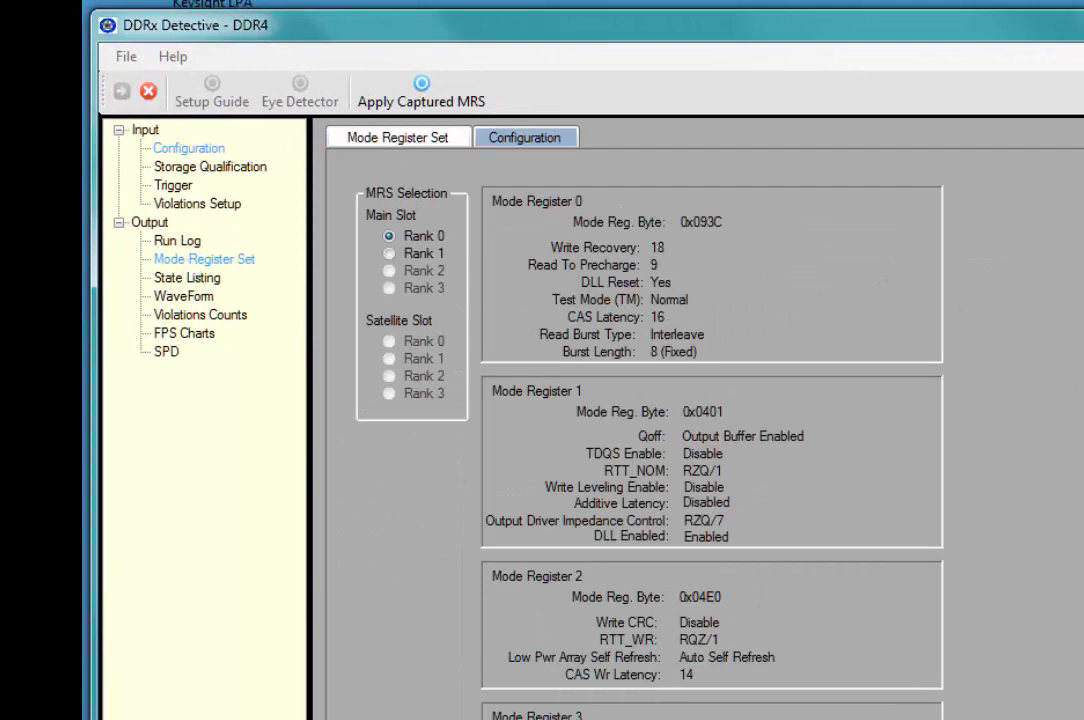
pyautogui.scroll(-3, 944, 363)
pyautogui.scroll(-6, 711, 440)
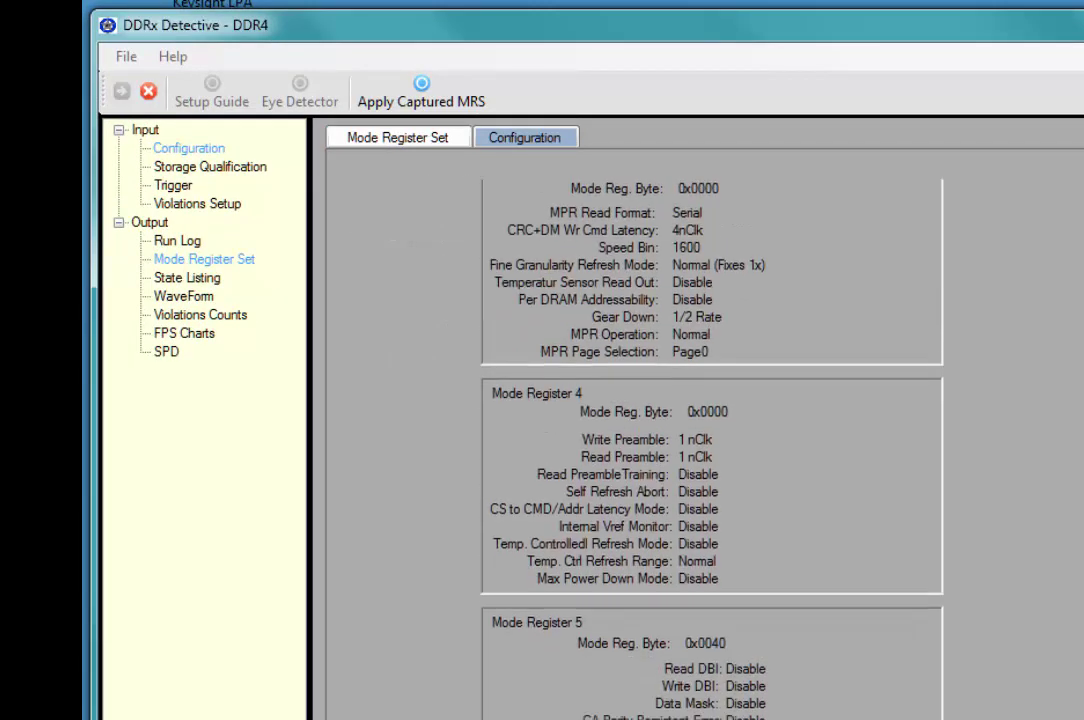
pyautogui.scroll(9, 711, 440)
pyautogui.click(180, 148)
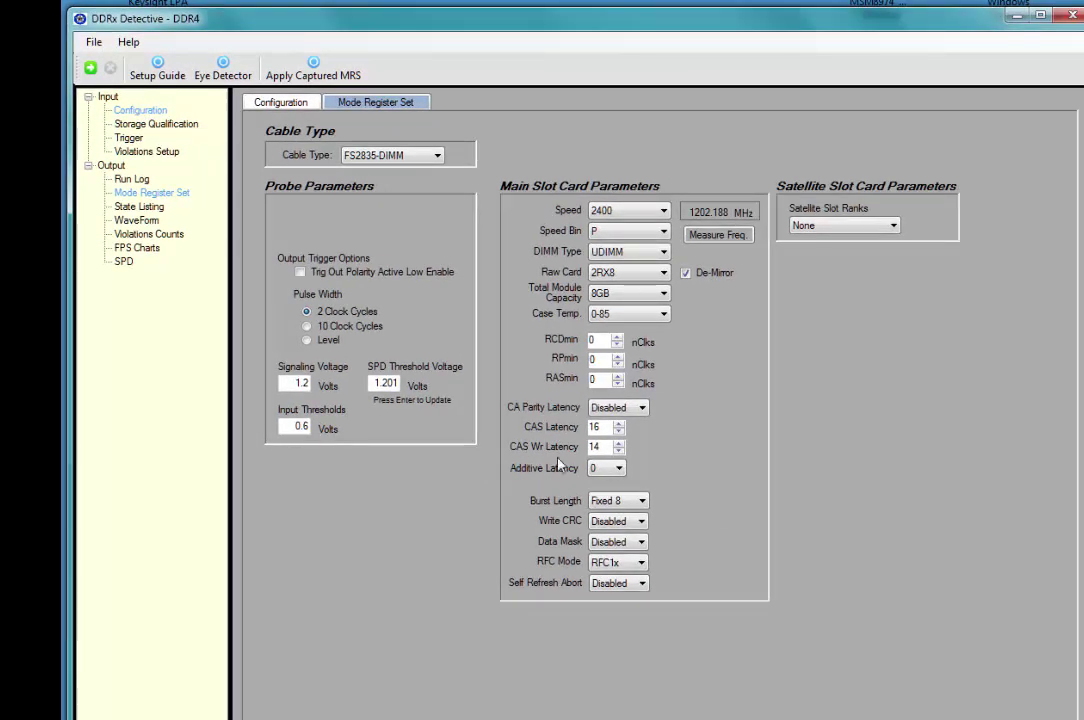
# Read the SPD data from the module in slot 4.
pyautogui.click(126, 267)
pyautogui.click(114, 203)
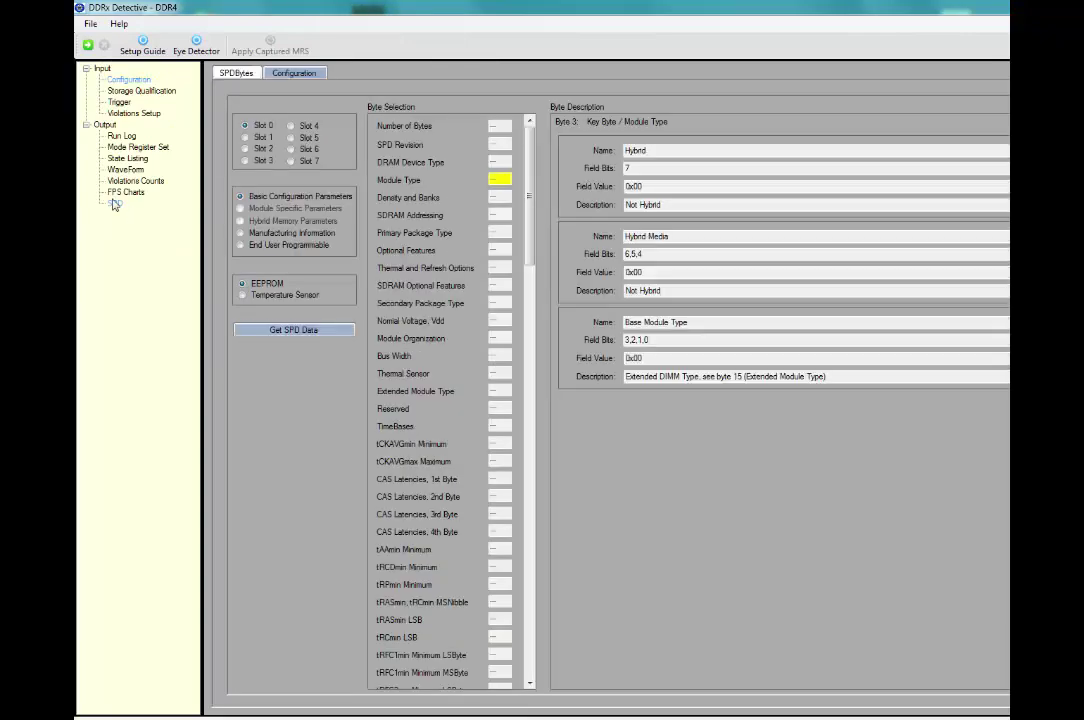
pyautogui.click(309, 126)
pyautogui.click(290, 330)
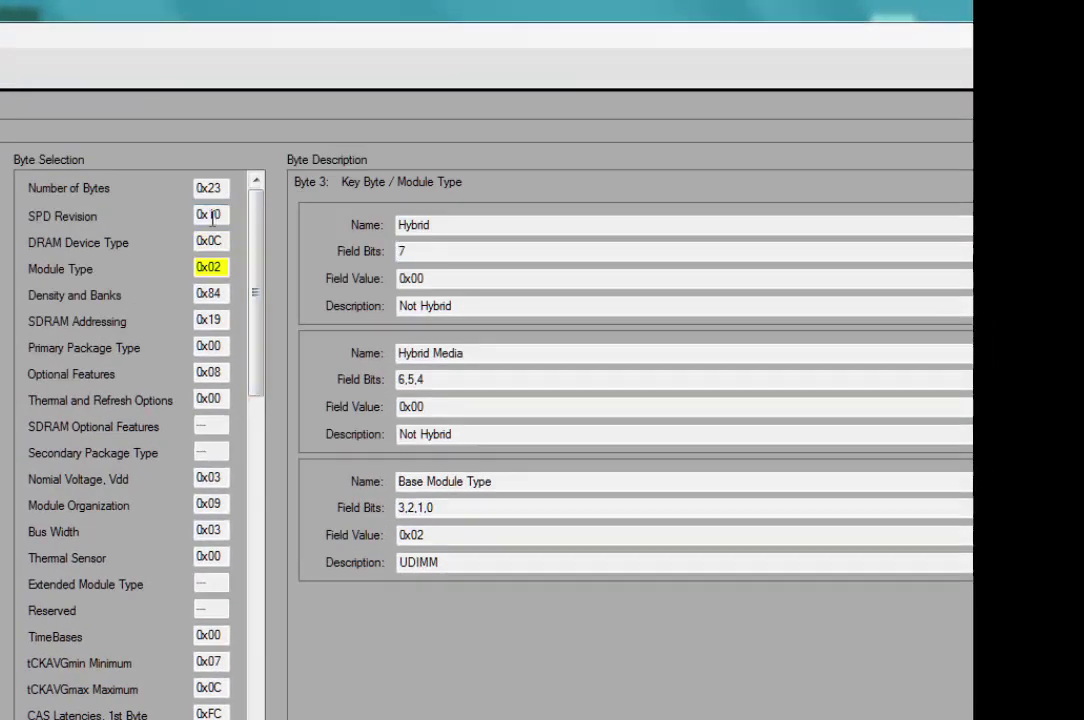
# Inspect the decoded SPD Revision and Number of Bytes fields.
pyautogui.click(212, 215)
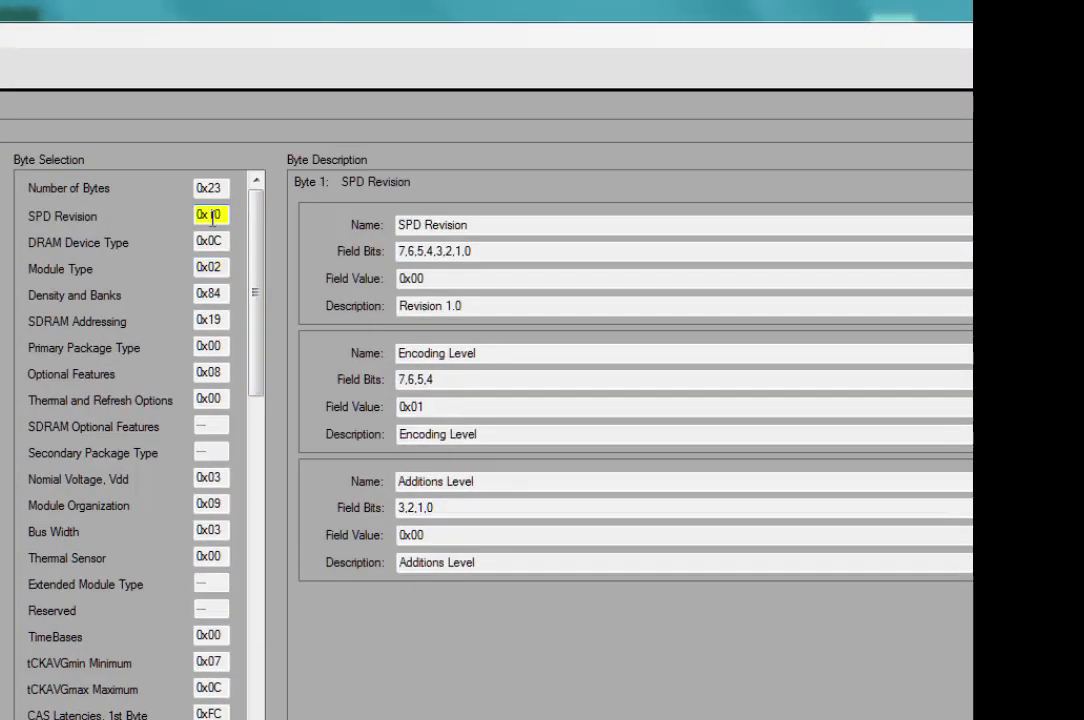
pyautogui.click(212, 187)
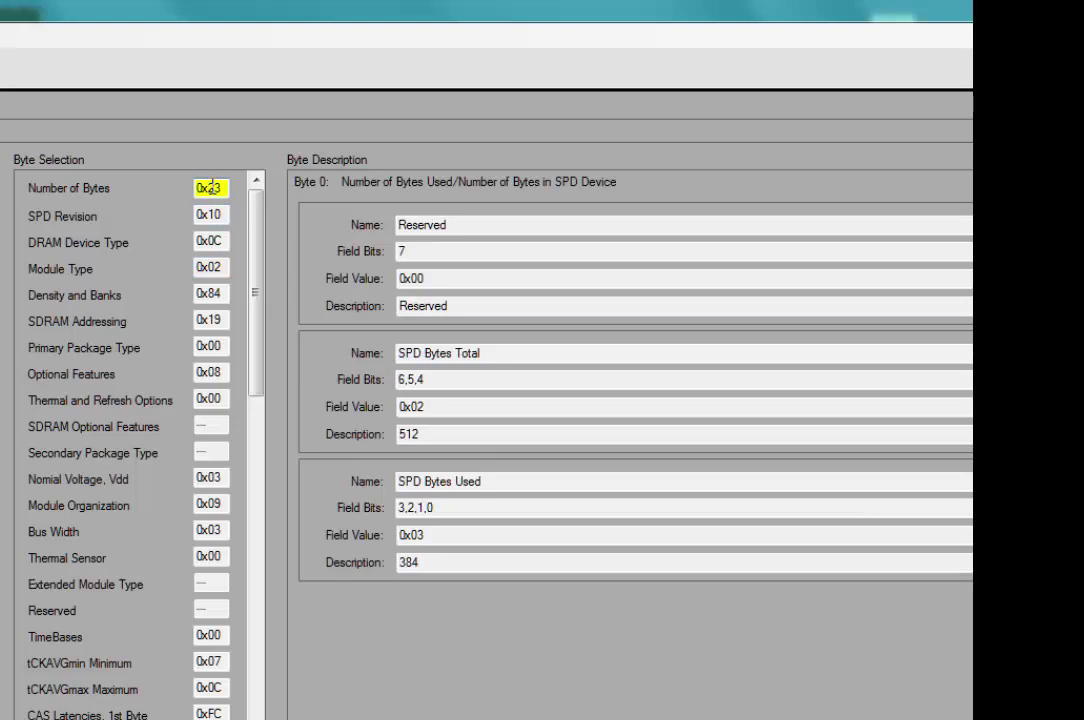
pyautogui.moveTo(258, 232); pyautogui.dragTo(259, 719)
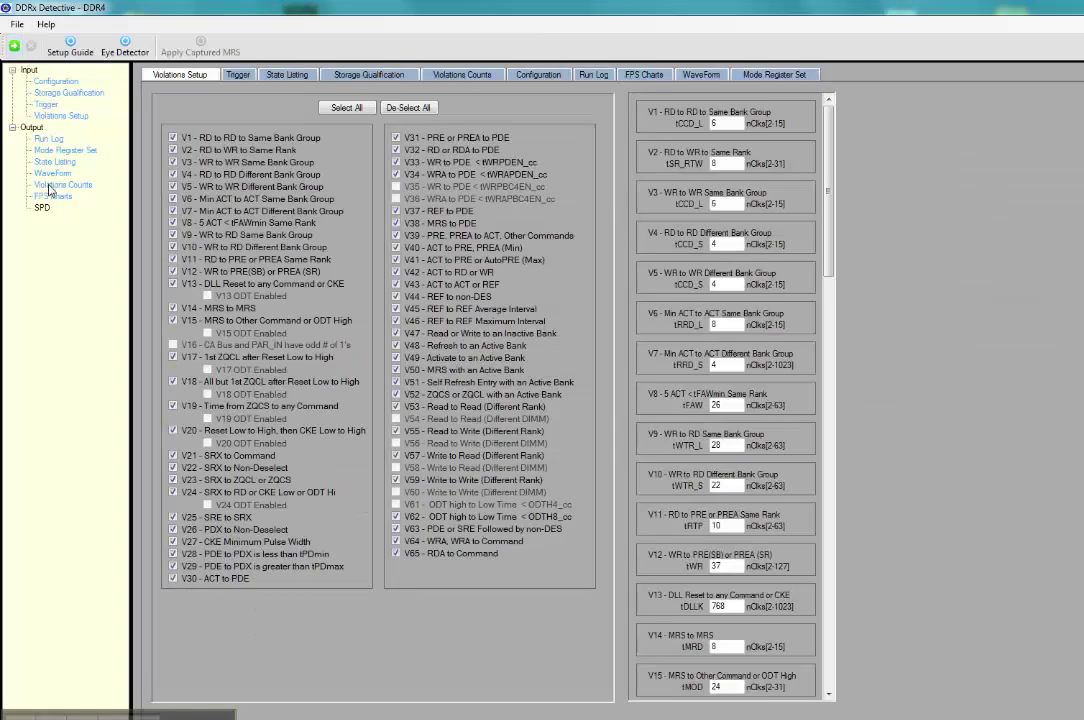
# Start a capture and view violation counts, showing 889 for Violations 6 and 9.
pyautogui.click(14, 46)
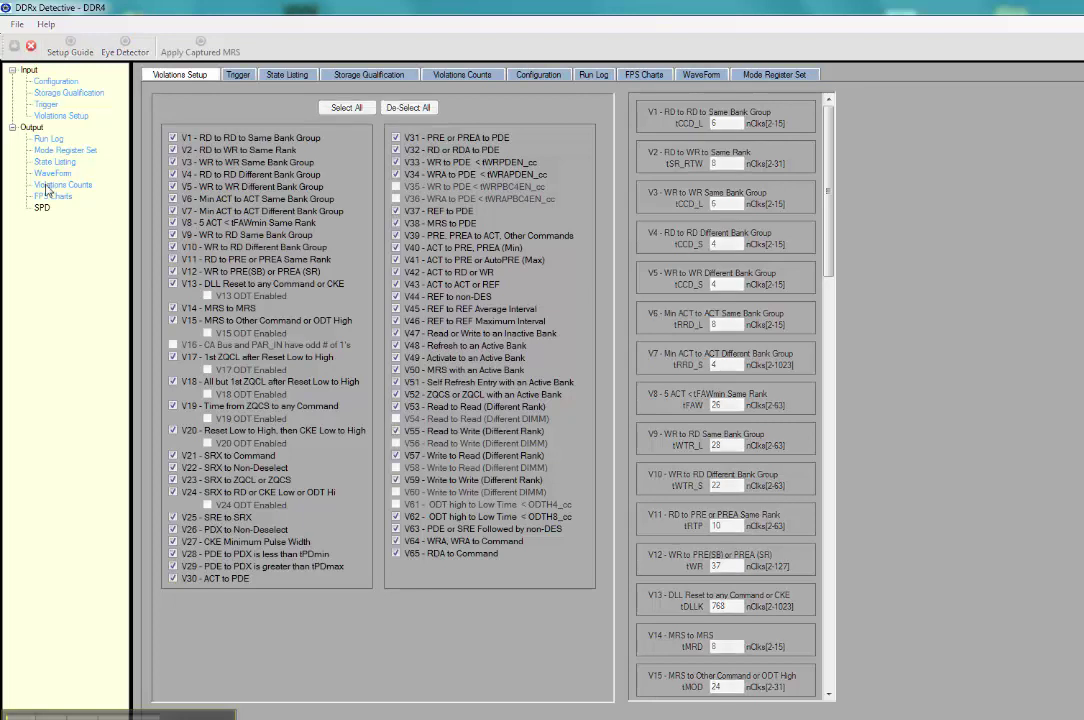
pyautogui.click(46, 186)
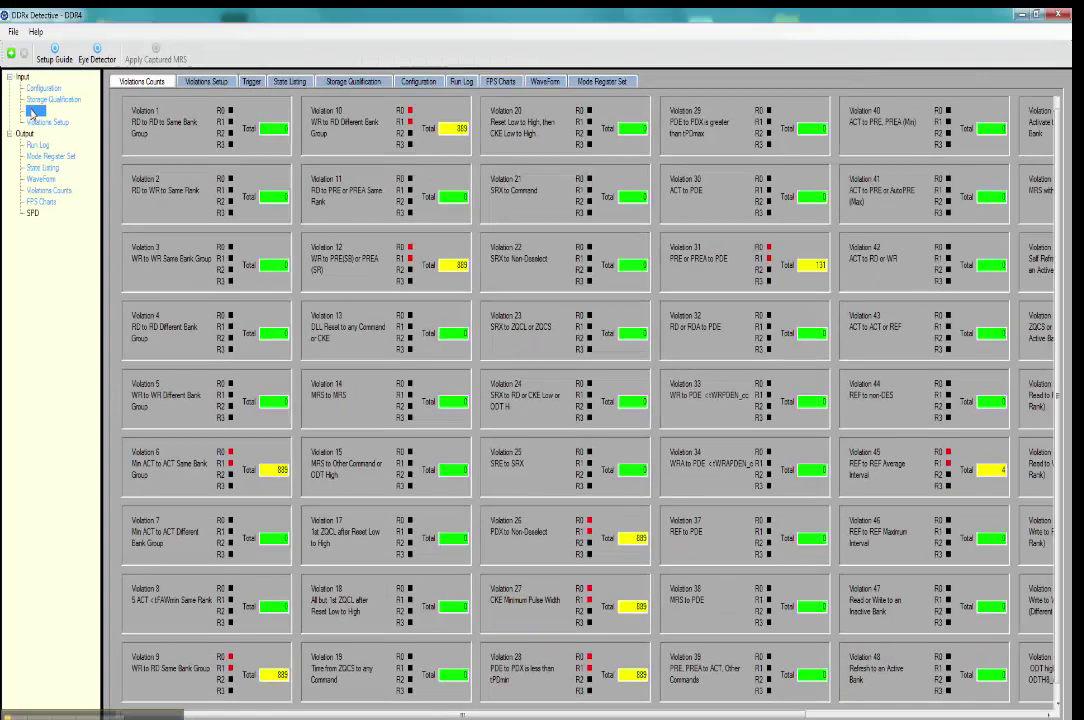
# Set Trigger 1 to fire on Specific Violation number 6.
pyautogui.click(33, 111)
pyautogui.click(302, 260)
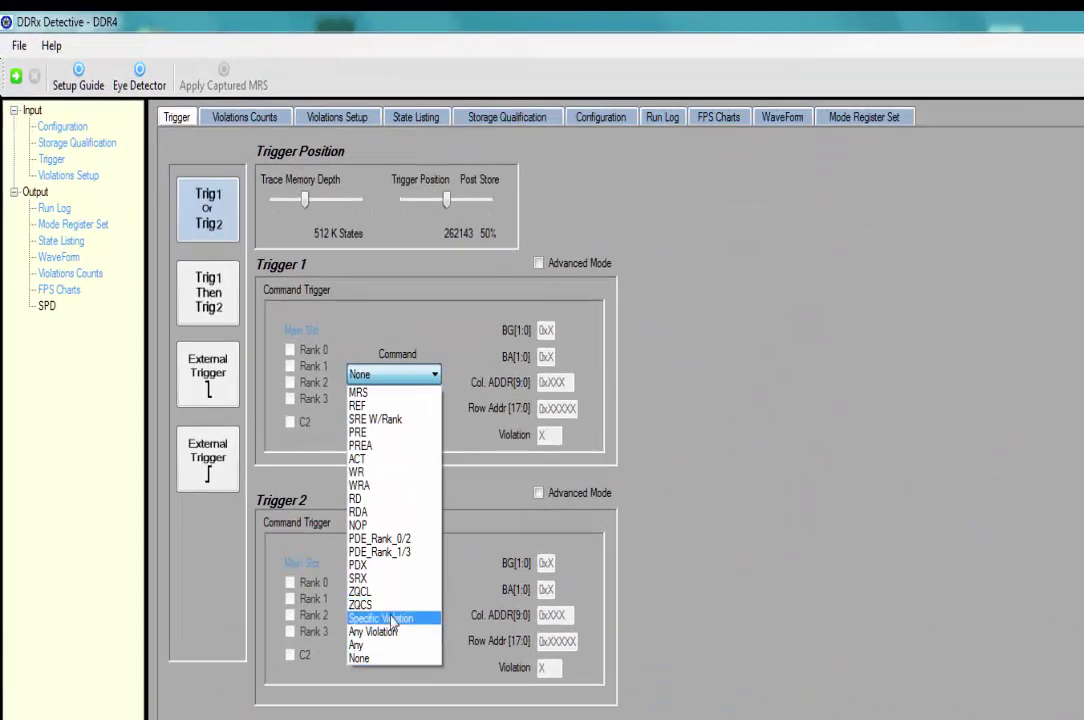
pyautogui.click(385, 618)
pyautogui.click(549, 434)
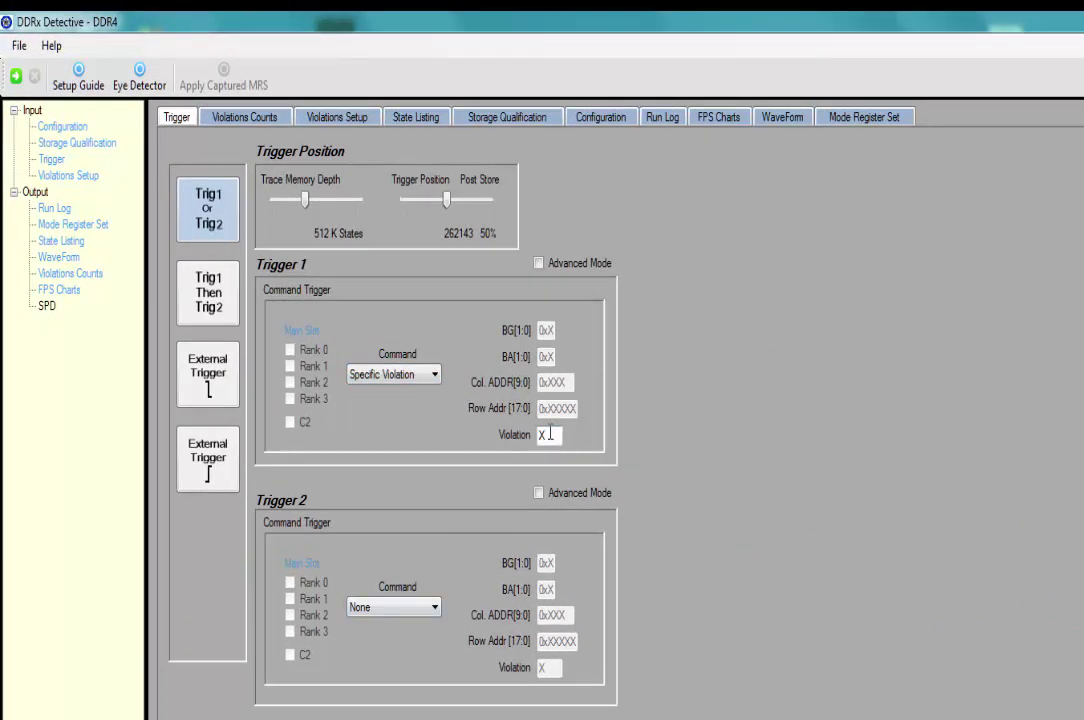
pyautogui.press('BackSpace')
pyautogui.write('6')
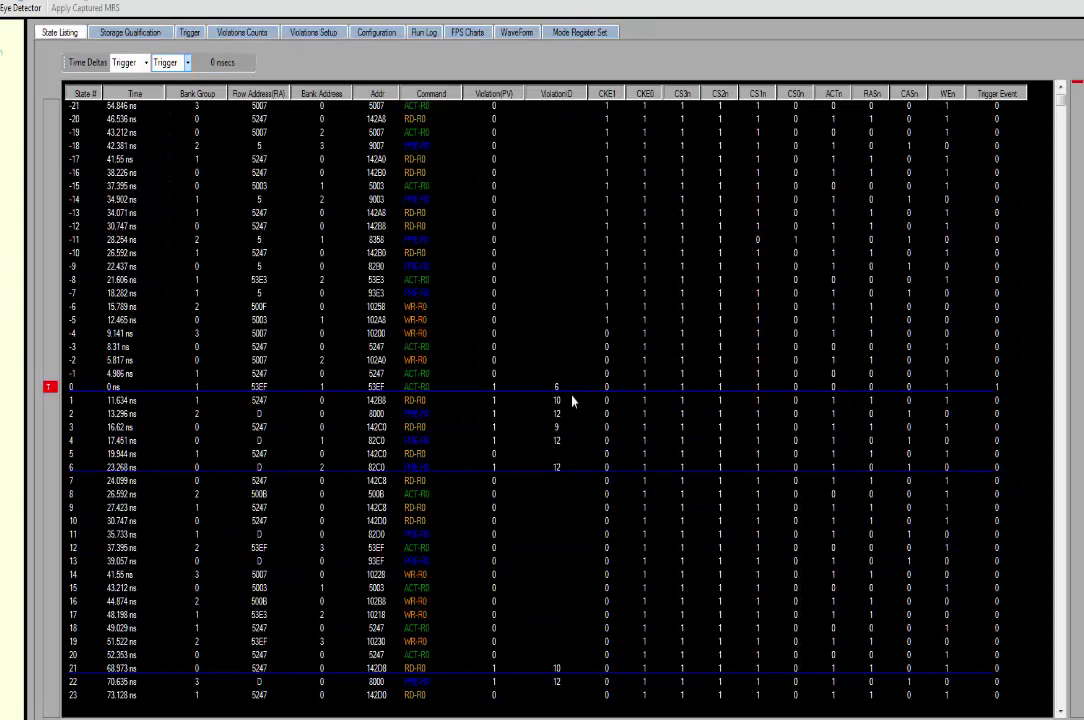
# Place marker M1 at row -1 and M2 at state -2, measuring Trigger-to-M1 time delta.
pyautogui.moveTo(557, 390)
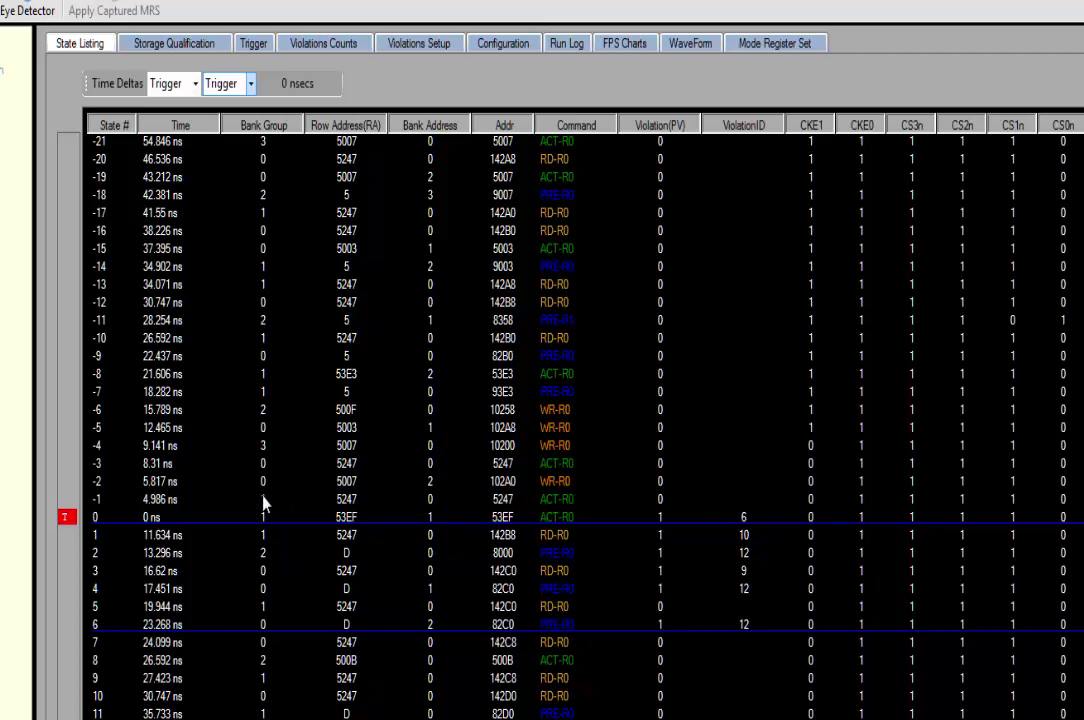
pyautogui.rightClick(94, 512)
pyautogui.click(95, 545)
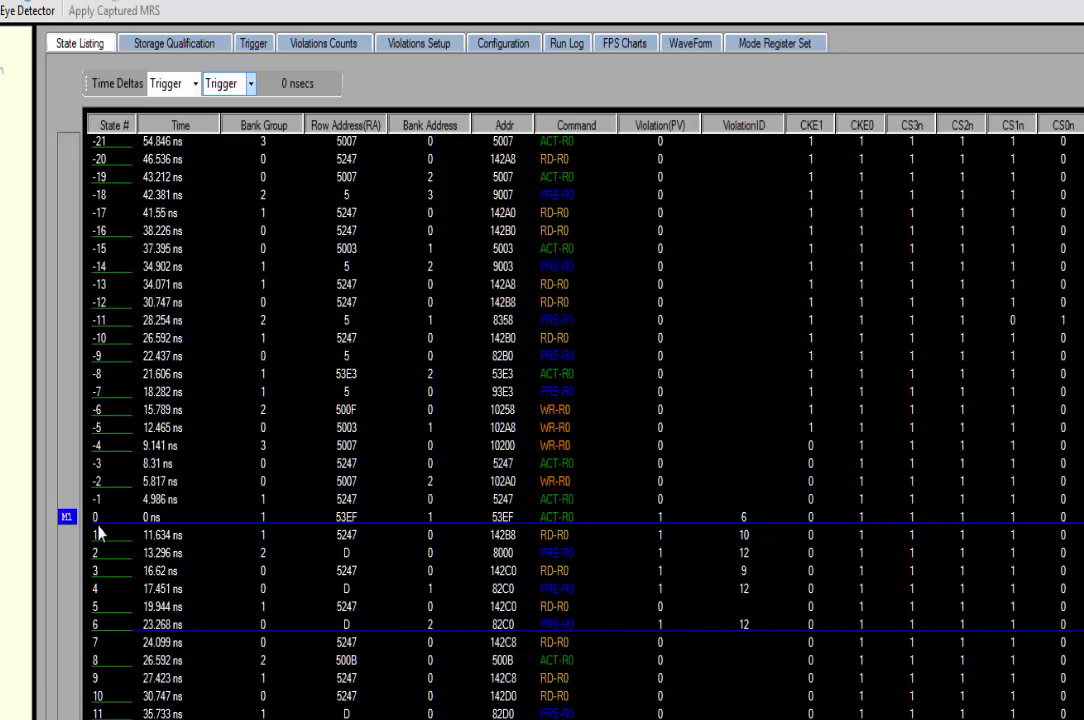
pyautogui.moveTo(56, 538); pyautogui.dragTo(54, 517)
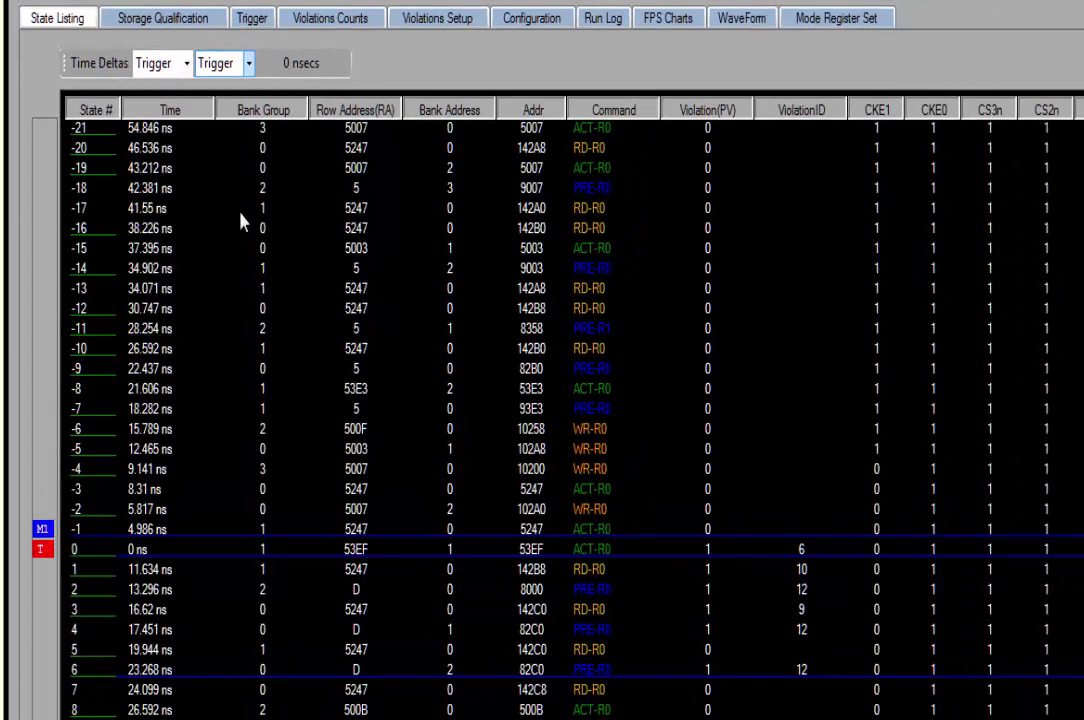
pyautogui.click(220, 63)
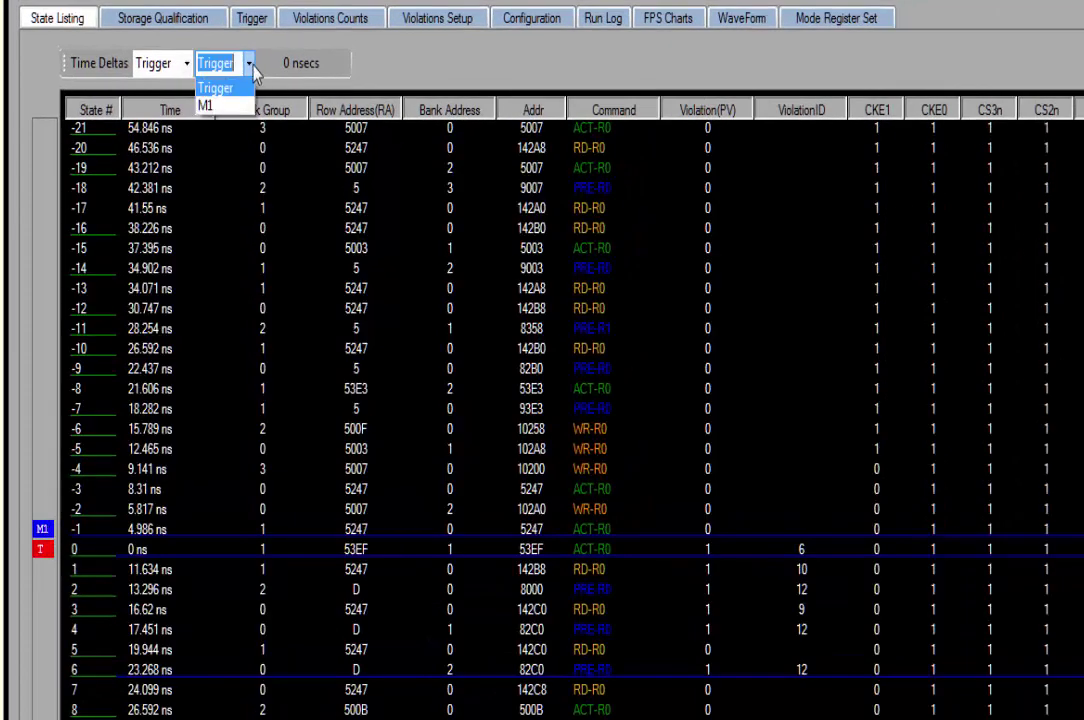
pyautogui.click(221, 106)
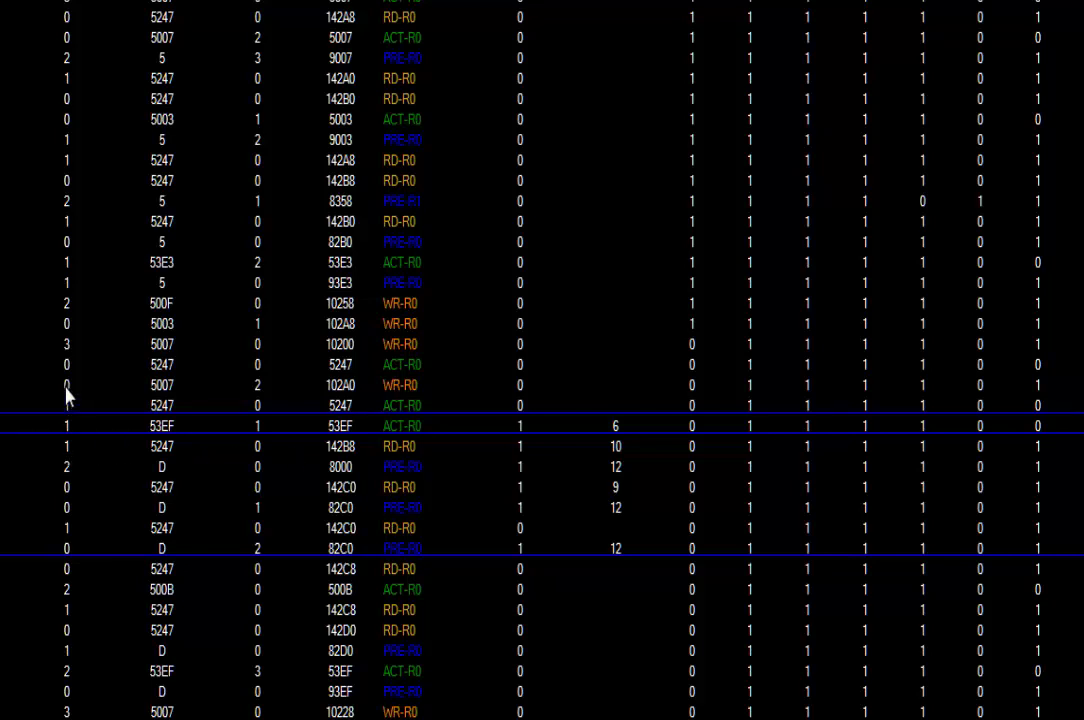
pyautogui.rightClick(67, 397)
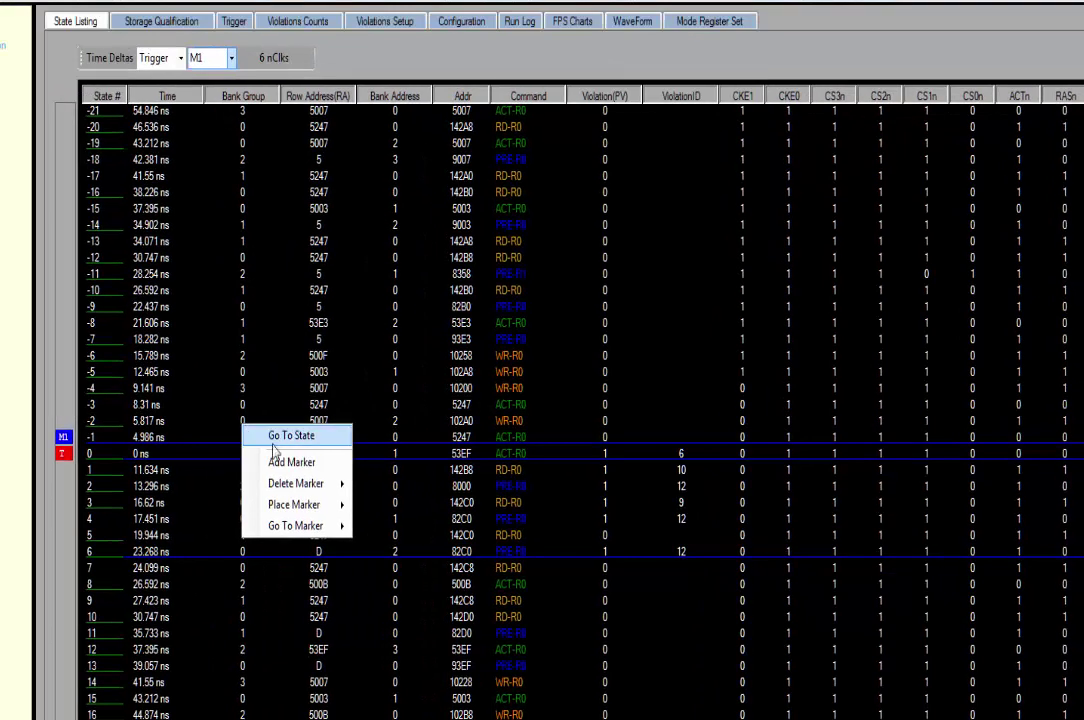
pyautogui.click(276, 462)
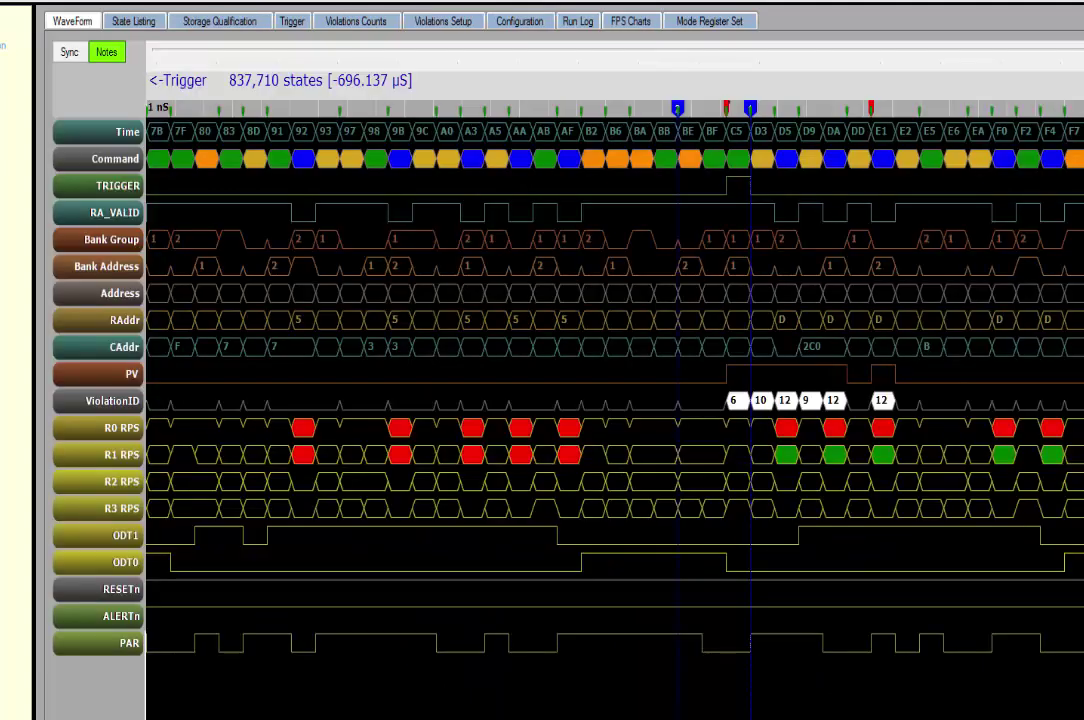
# Change the colour scheme of all waveform channels from EarthTones to Crayola24.
pyautogui.click(632, 21)
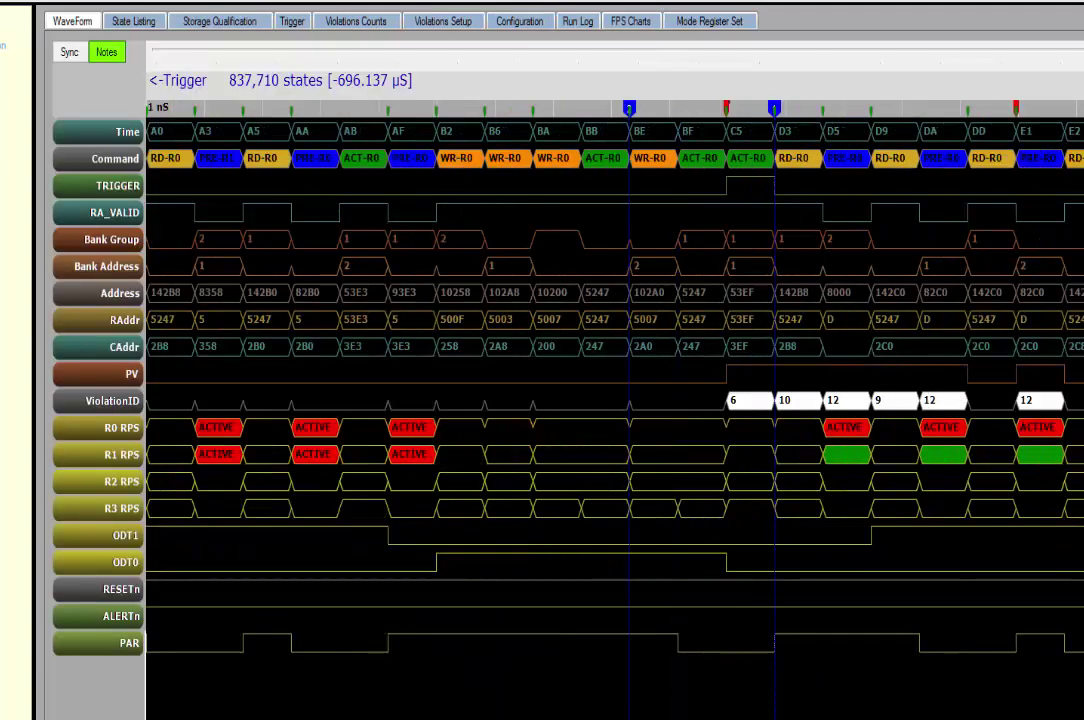
pyautogui.scroll(1, 726, 400)
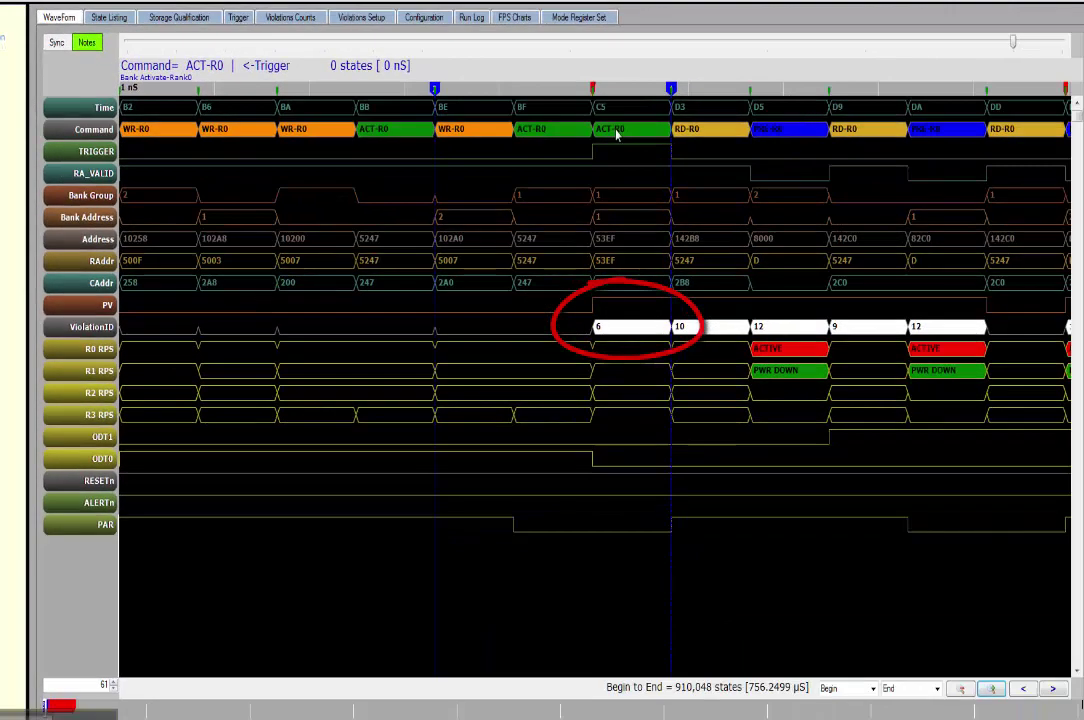
pyautogui.hscroll(5, 762, 214)
pyautogui.rightClick(762, 214)
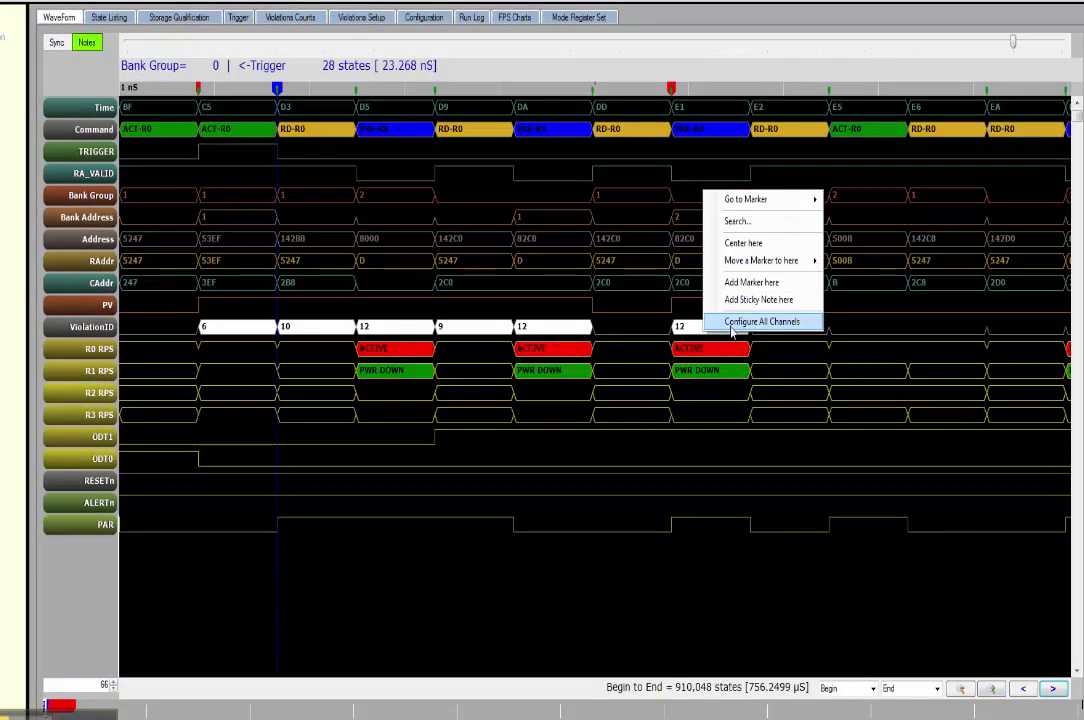
pyautogui.click(734, 322)
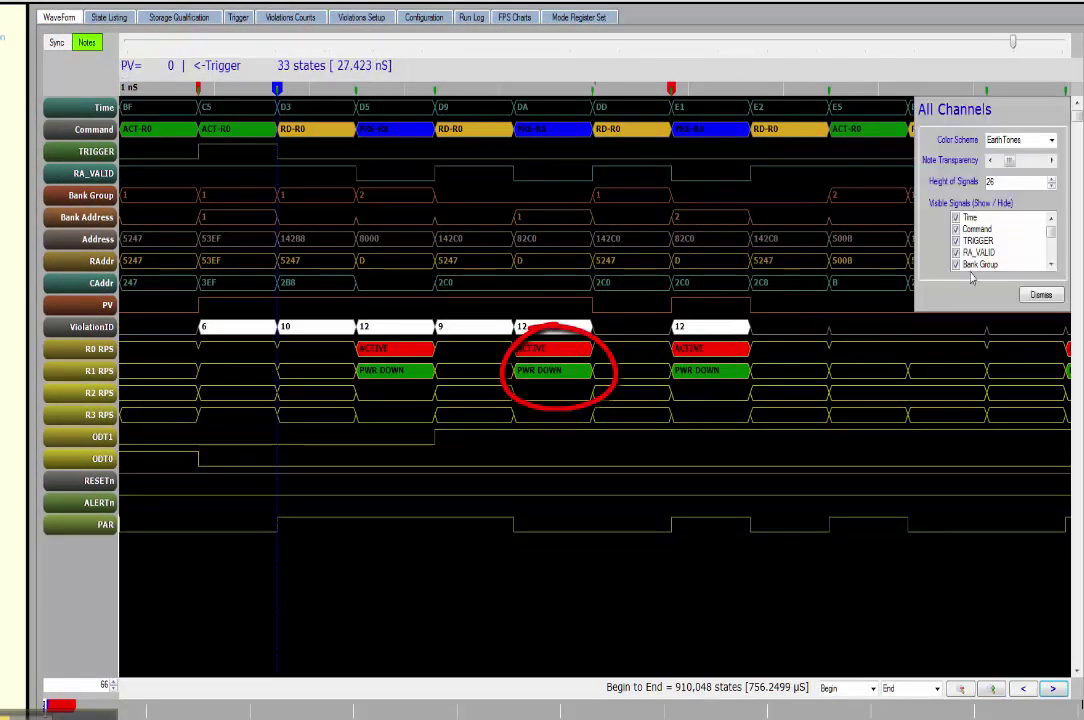
pyautogui.click(1051, 140)
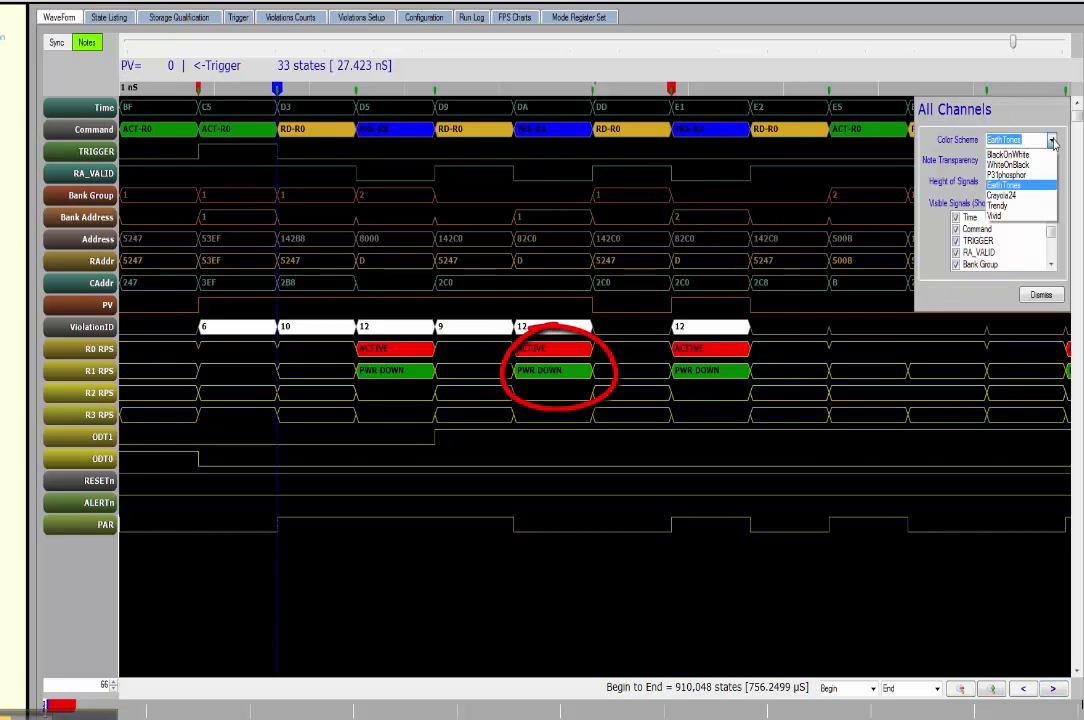
pyautogui.click(1022, 185)
pyautogui.press('Down')
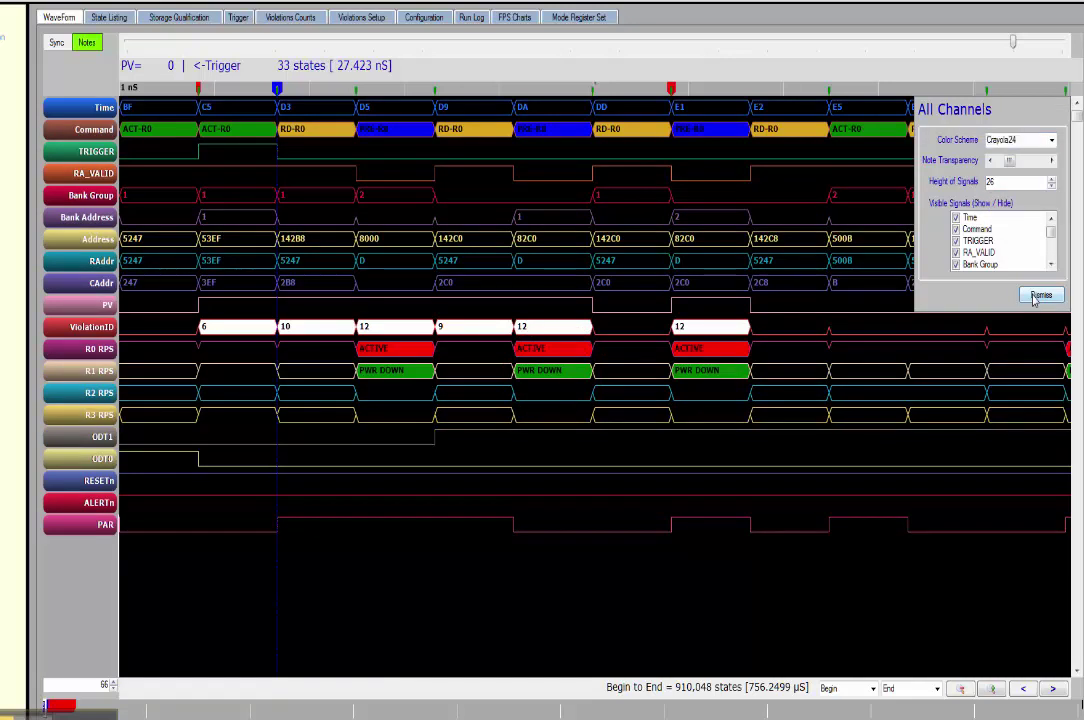
# Pin a sticky note 'This is the start of the data corruption' where corrupt data begins.
pyautogui.click(1036, 297)
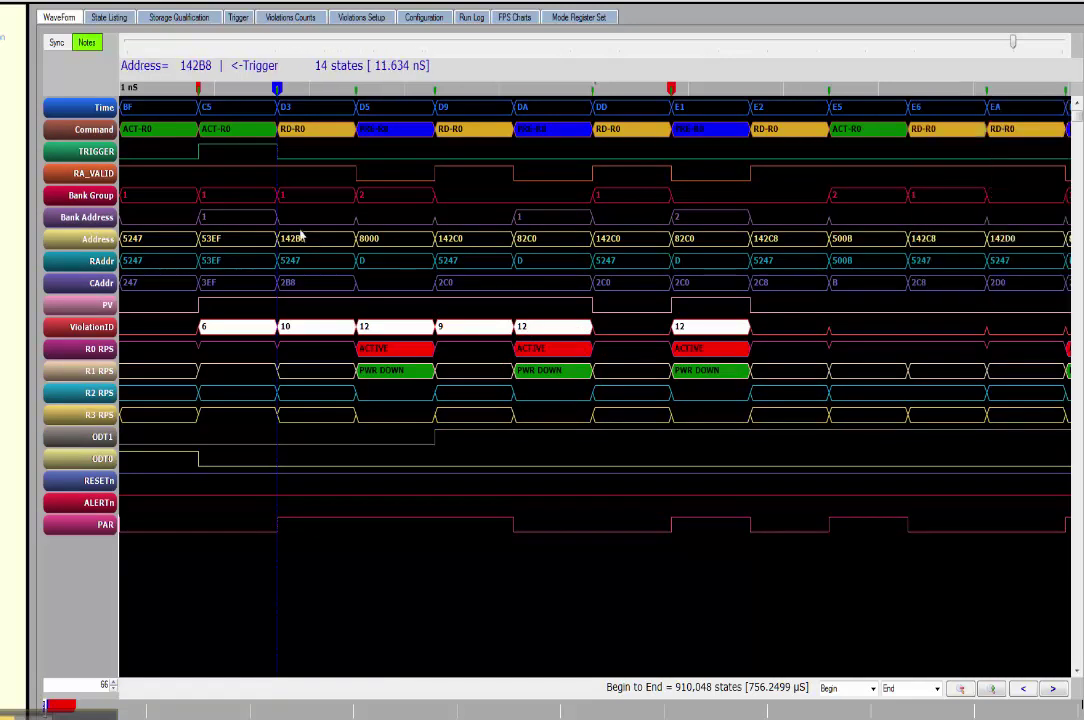
pyautogui.rightClick(279, 181)
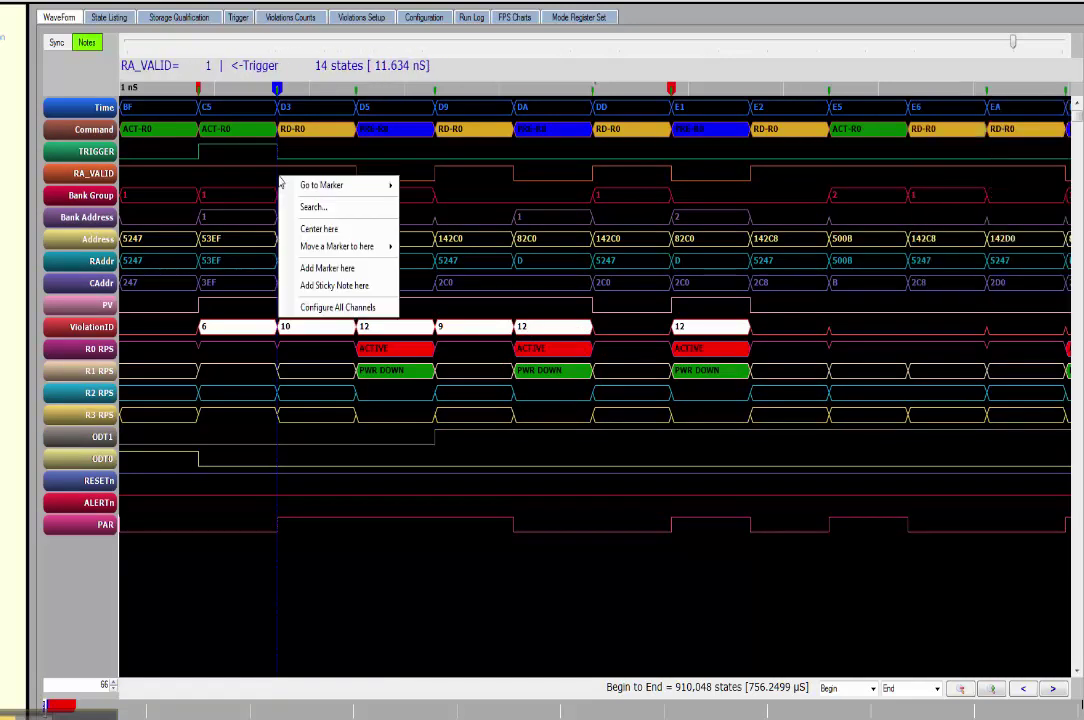
pyautogui.click(311, 287)
pyautogui.write('This is the start of the data ')
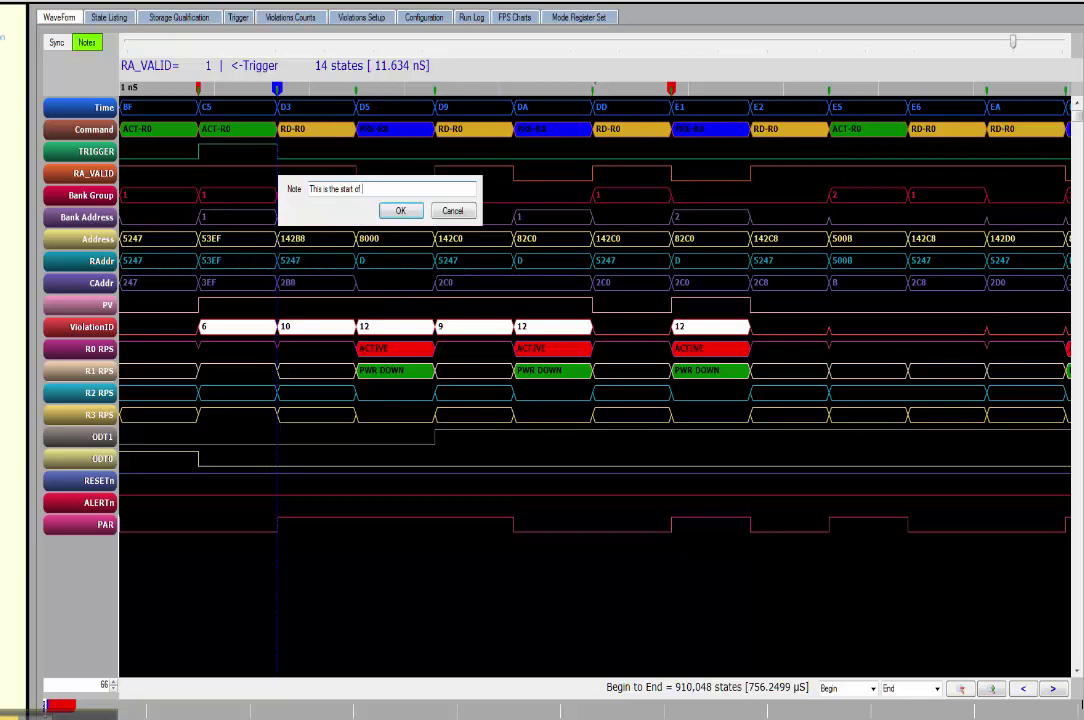
pyautogui.write('corruption')
pyautogui.click(403, 211)
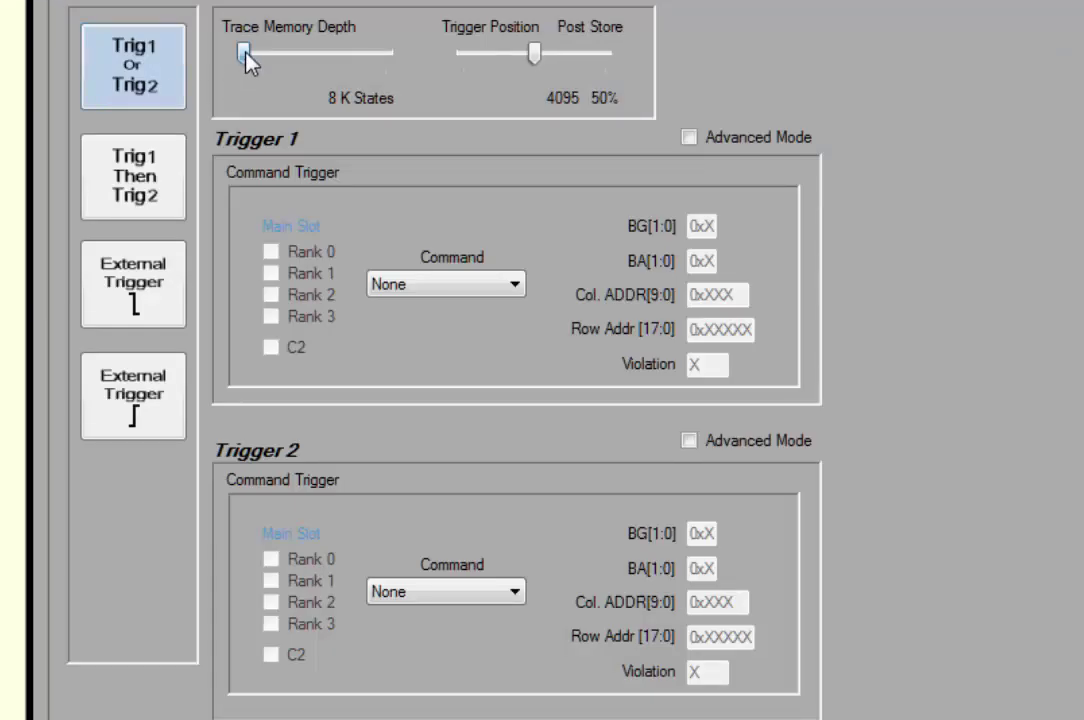
# Raise trace memory depth to 512 K states and make Trigger 1 fire on WR.
pyautogui.moveTo(247, 60)
pyautogui.mouseDown()
pyautogui.moveTo(390, 62)
pyautogui.moveTo(244, 58)
pyautogui.moveTo(297, 68)
pyautogui.mouseUp()
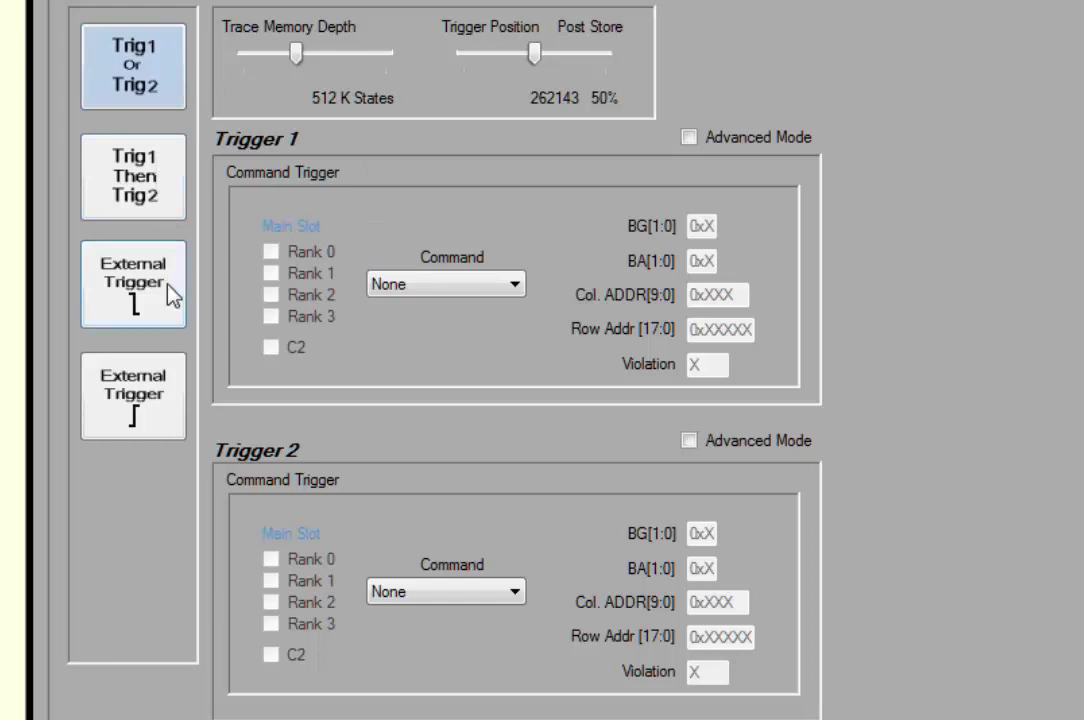
pyautogui.click(513, 287)
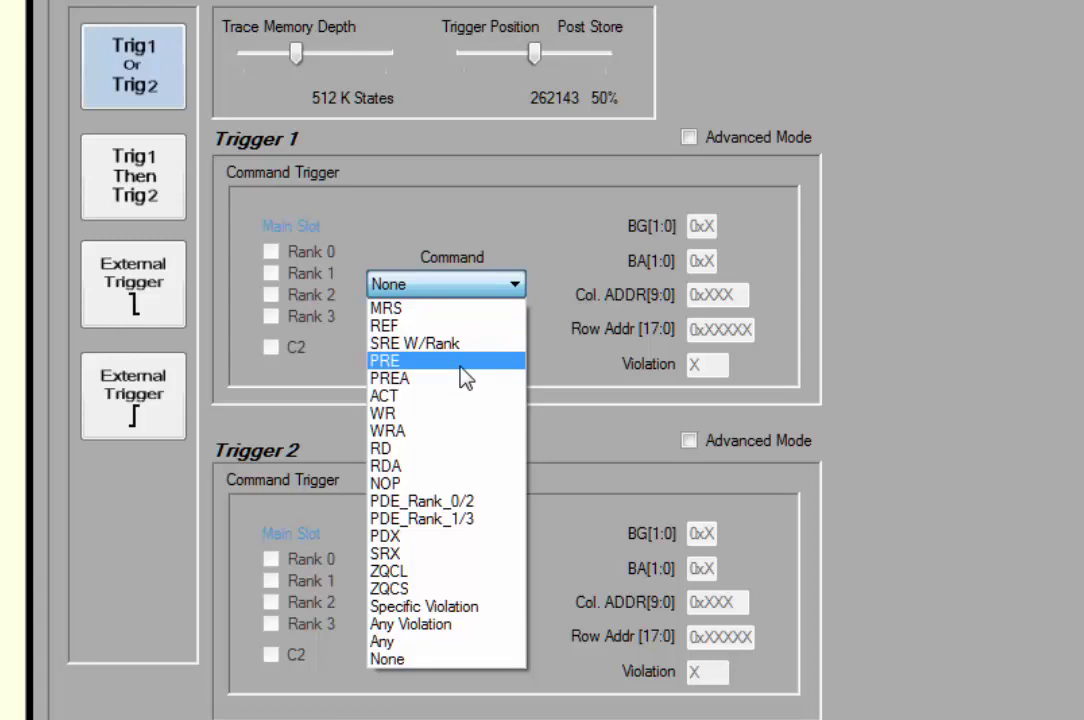
pyautogui.click(449, 416)
# Set Trigger 1 to BG 0x1, BA 0x0, row 0x0FFF, and switch Trigger 2 to advanced mode.
pyautogui.click(705, 227)
pyautogui.write('1')
pyautogui.click(716, 262)
pyautogui.press('BackSpace')
pyautogui.write('0')
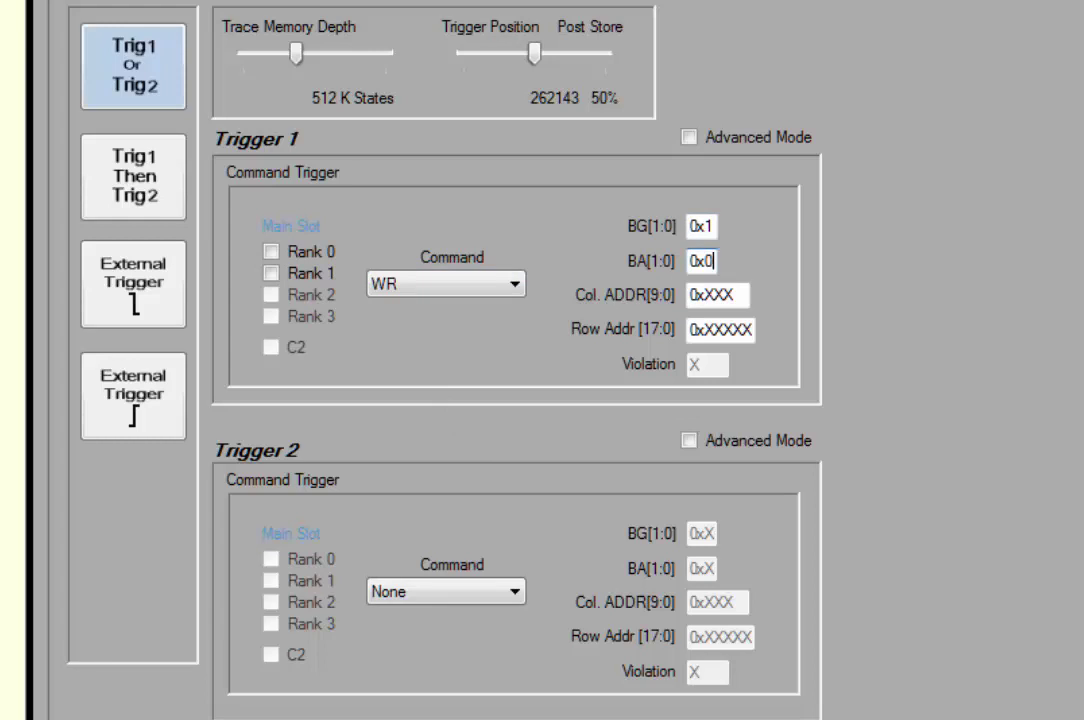
pyautogui.doubleClick(720, 329)
pyautogui.write('0x0FFF')
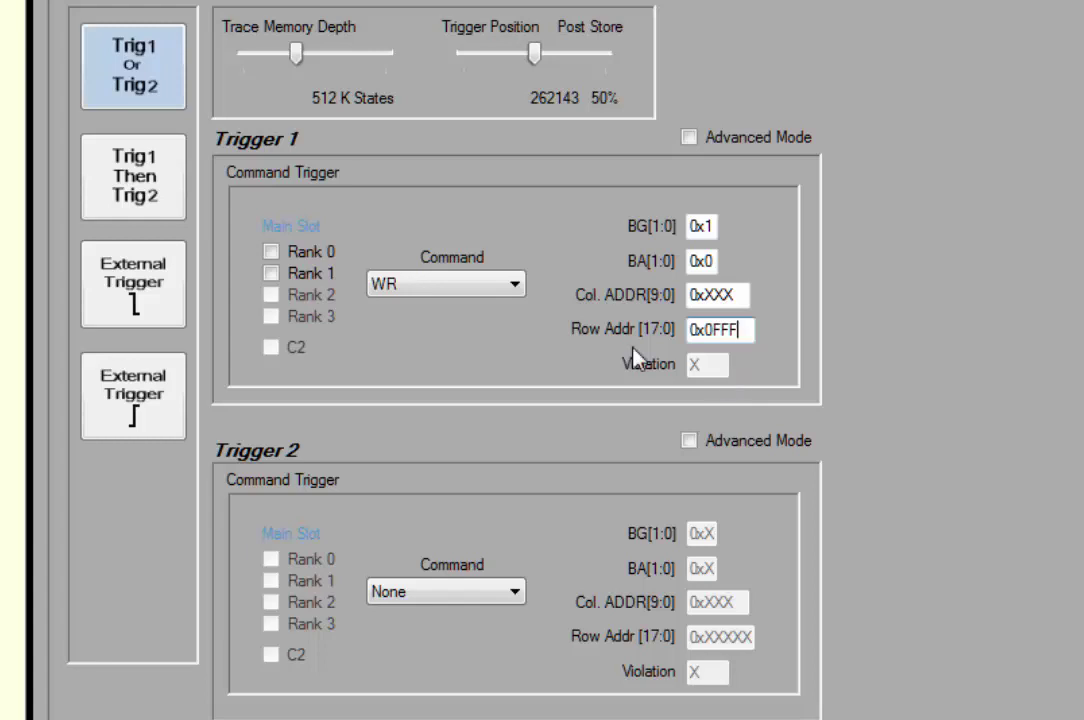
pyautogui.click(689, 441)
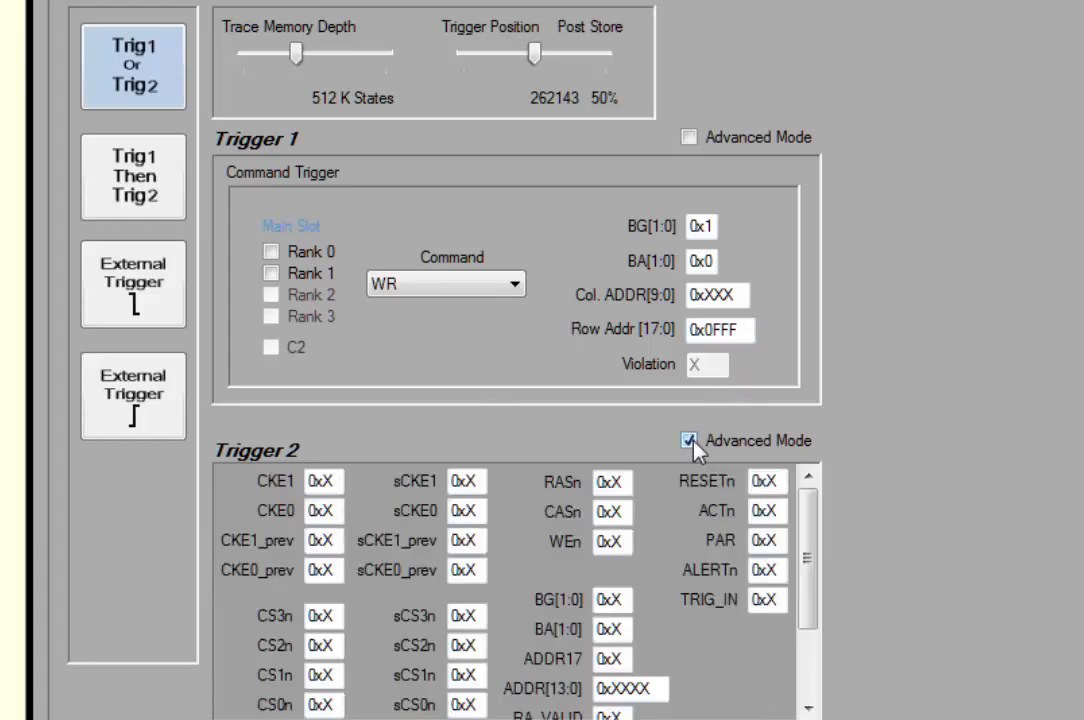
pyautogui.moveTo(810, 515); pyautogui.dragTo(808, 535)
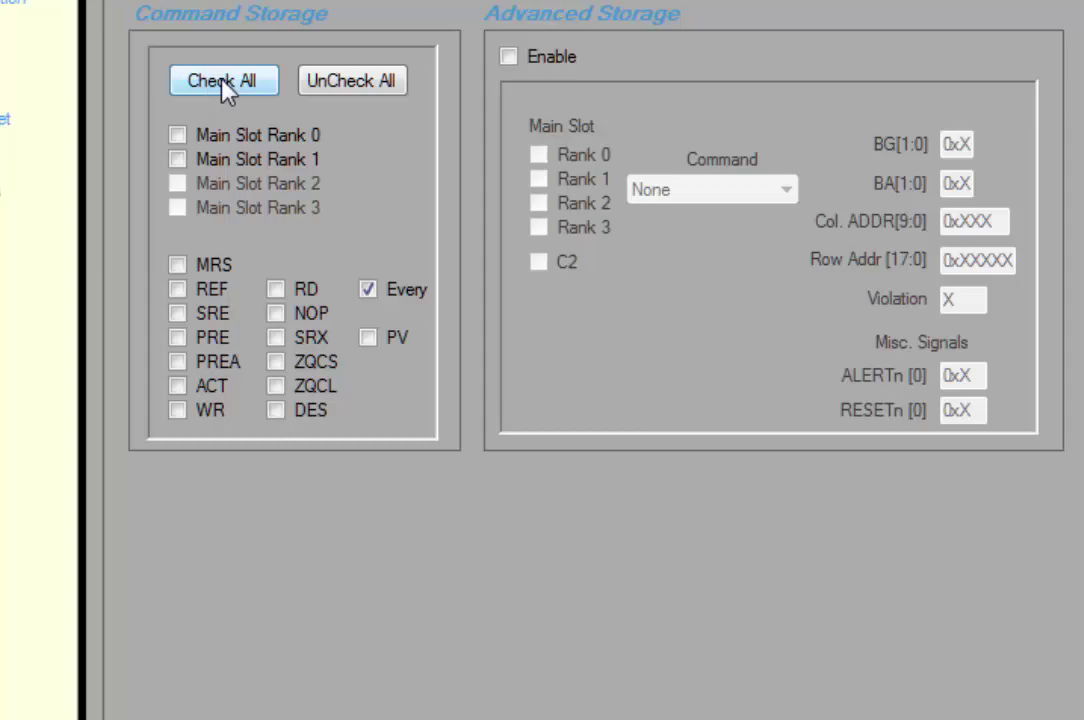
# Clear all storage selections and store only Main Slot Rank 0 commands.
pyautogui.click(222, 82)
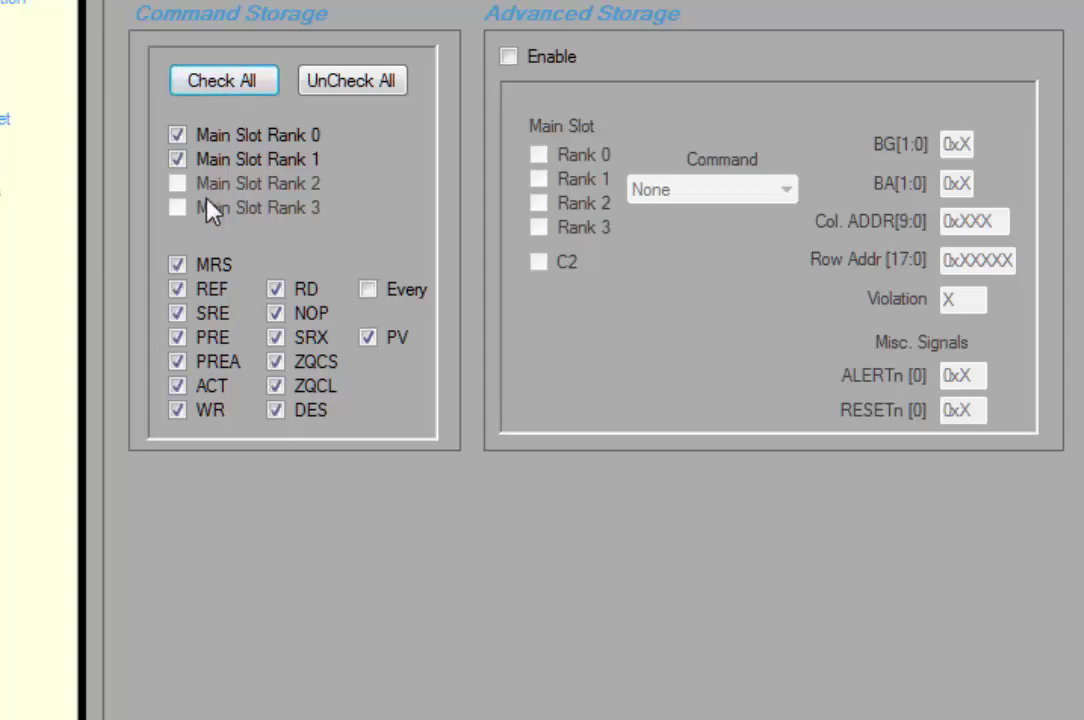
pyautogui.click(276, 313)
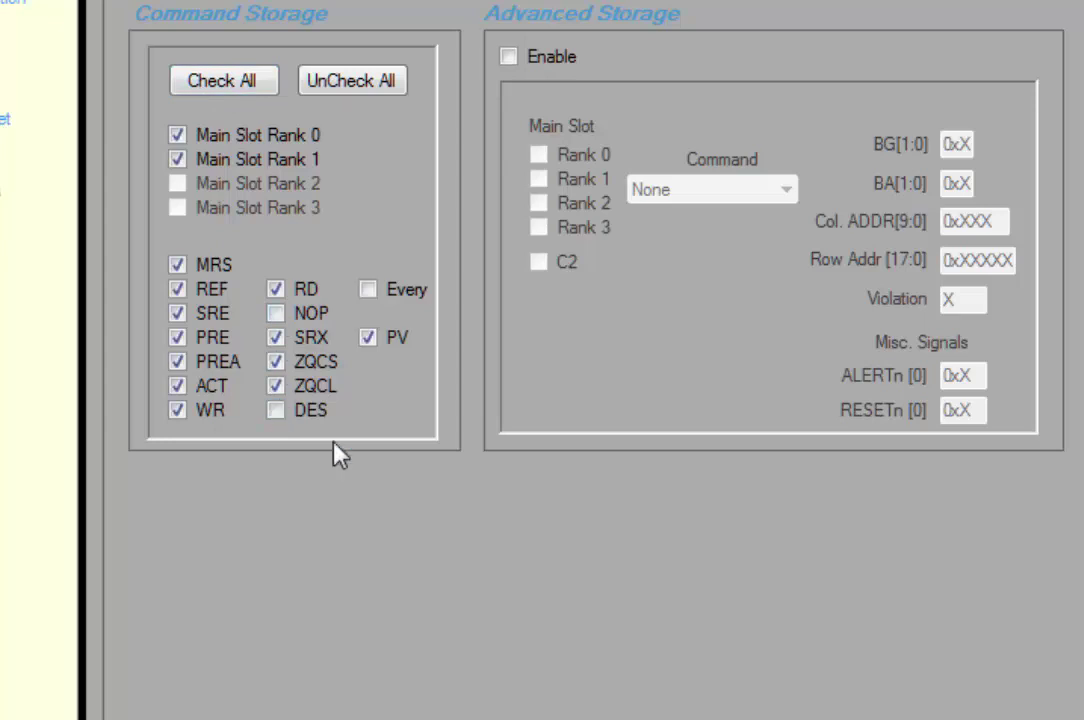
pyautogui.click(358, 84)
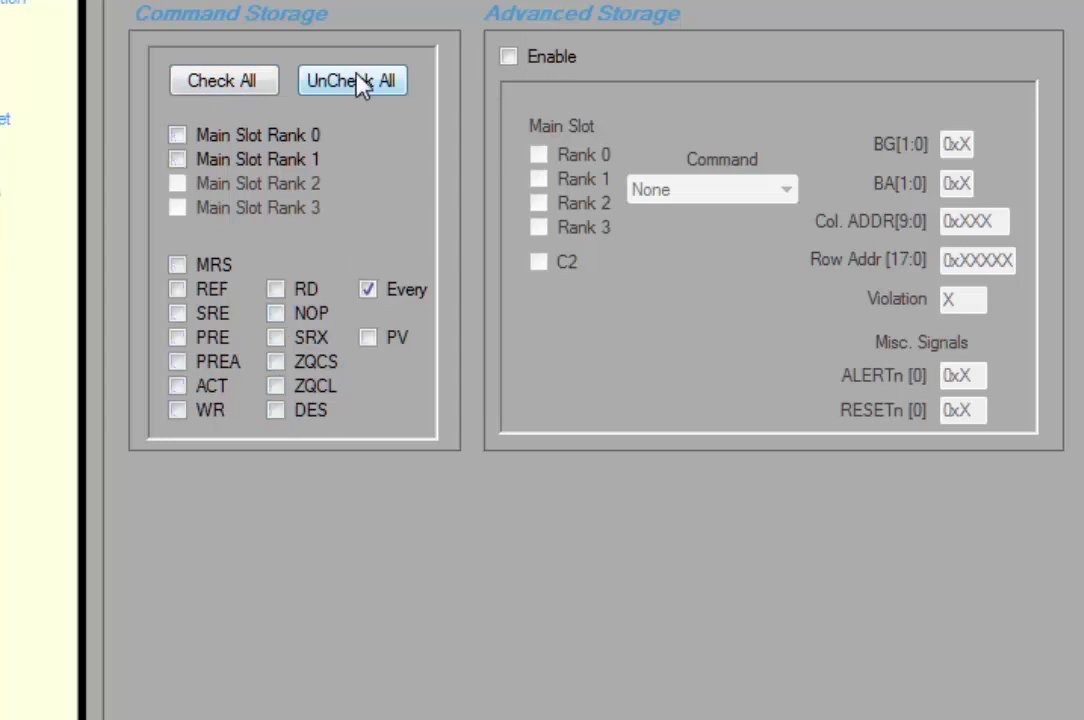
pyautogui.click(177, 134)
# Enable advanced storage qualified on ACT commands at bank group 1, bank address 0.
pyautogui.click(509, 57)
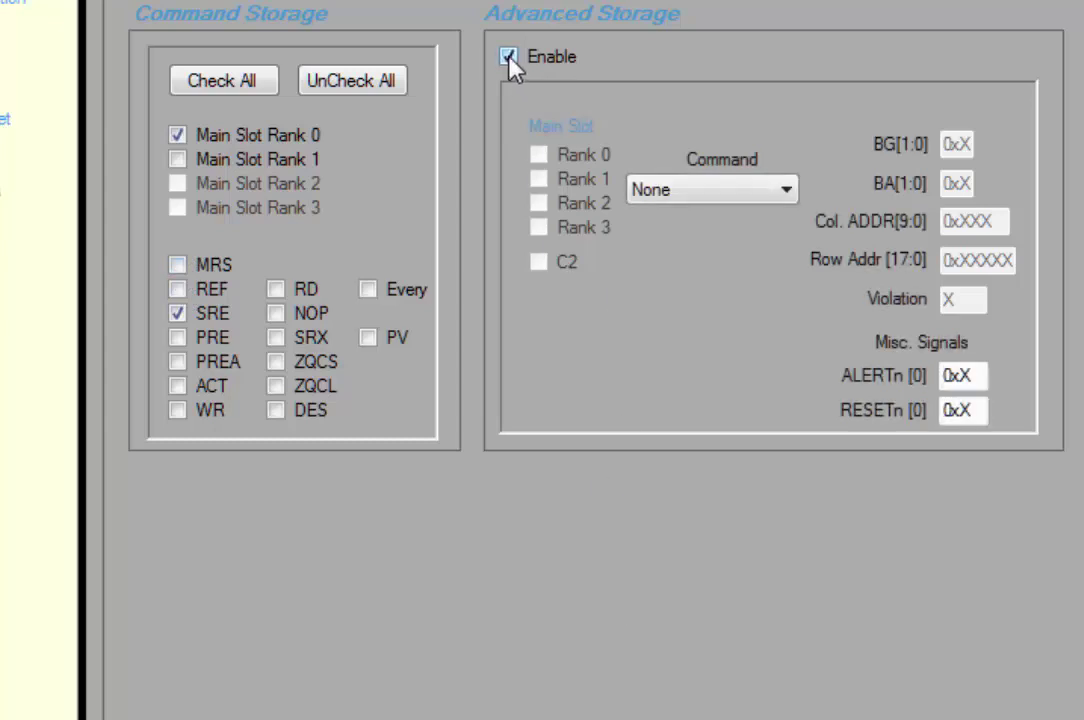
pyautogui.click(786, 190)
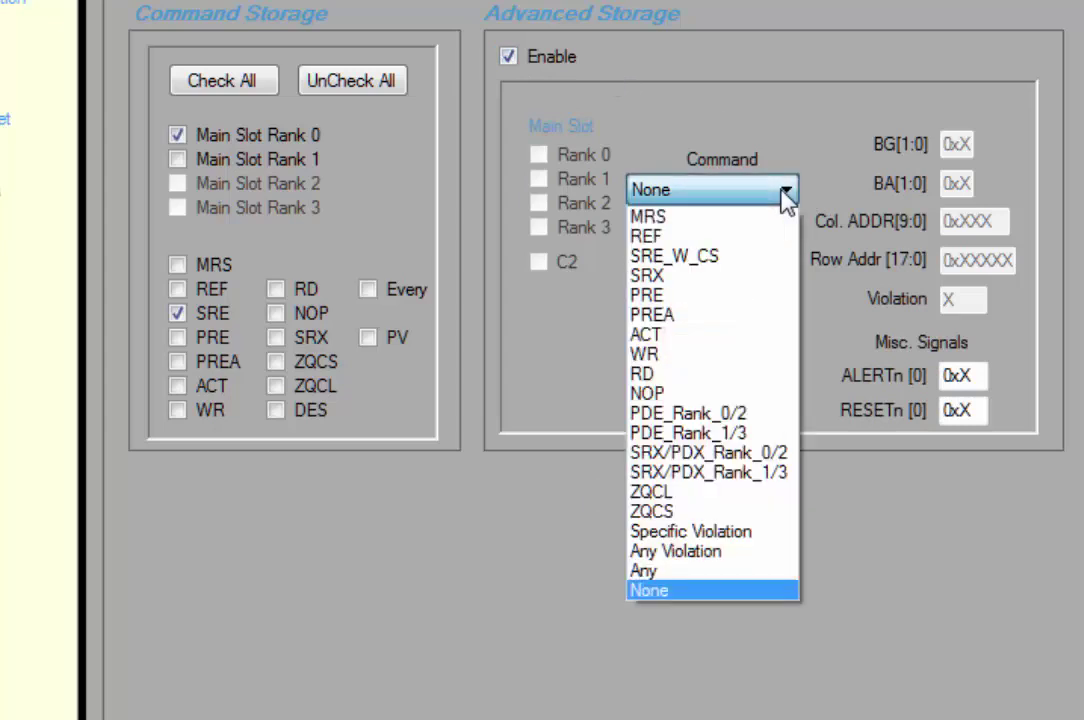
pyautogui.click(670, 335)
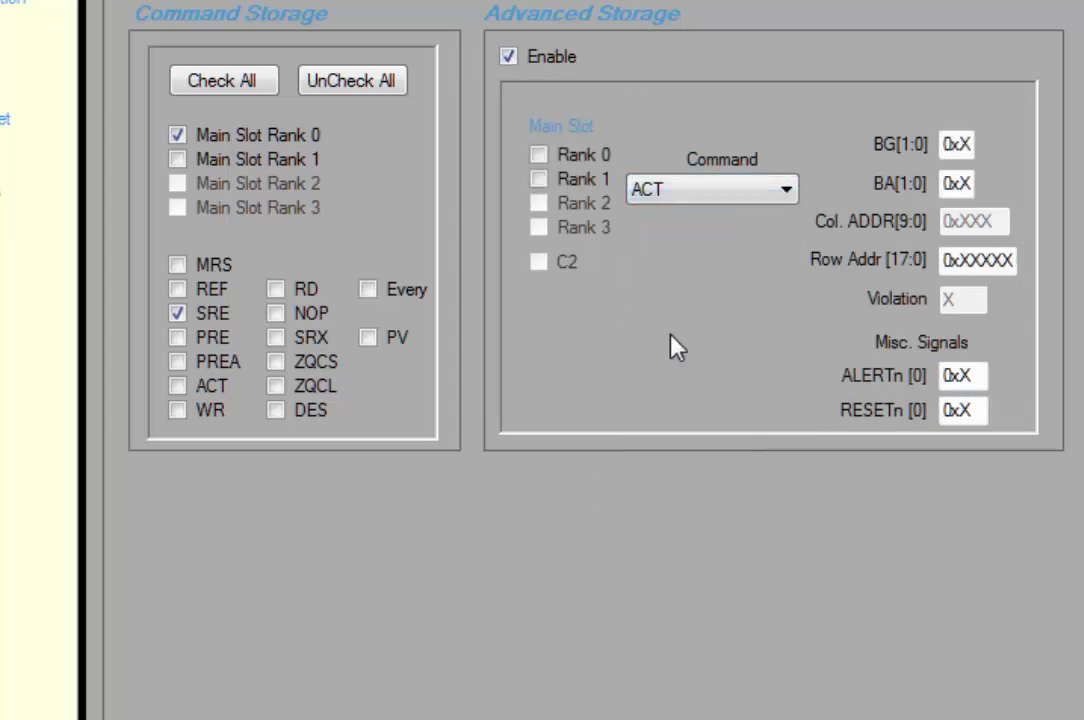
pyautogui.click(972, 144)
pyautogui.press('BackSpace')
pyautogui.write('1')
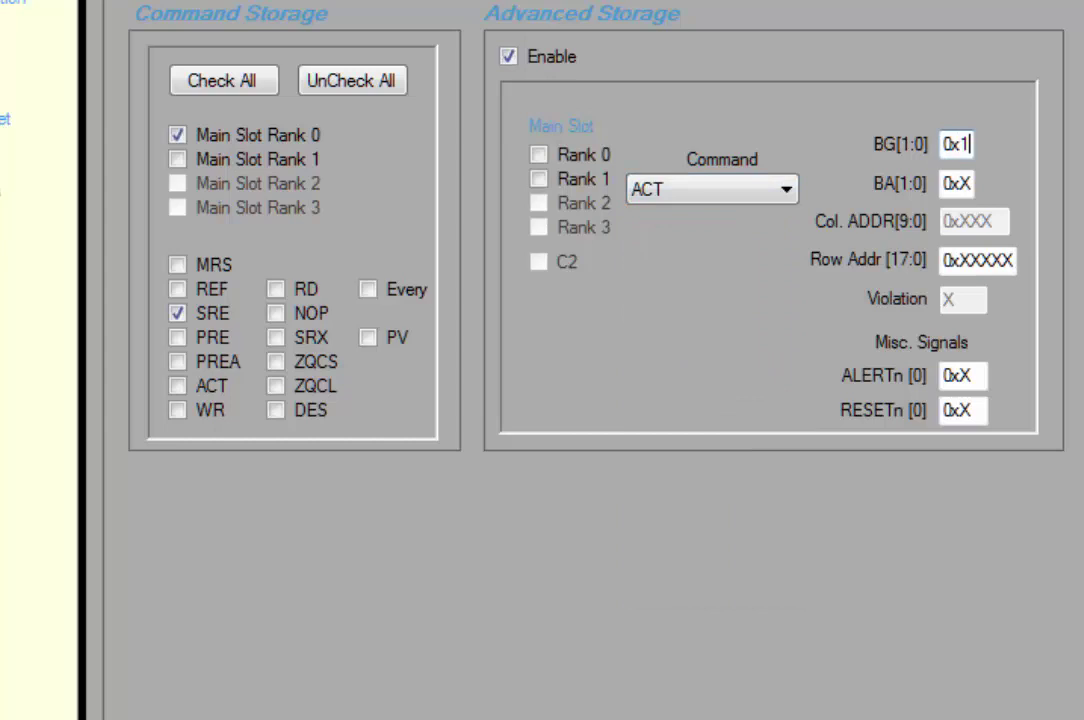
pyautogui.click(971, 183)
pyautogui.press('BackSpace')
pyautogui.write('0')
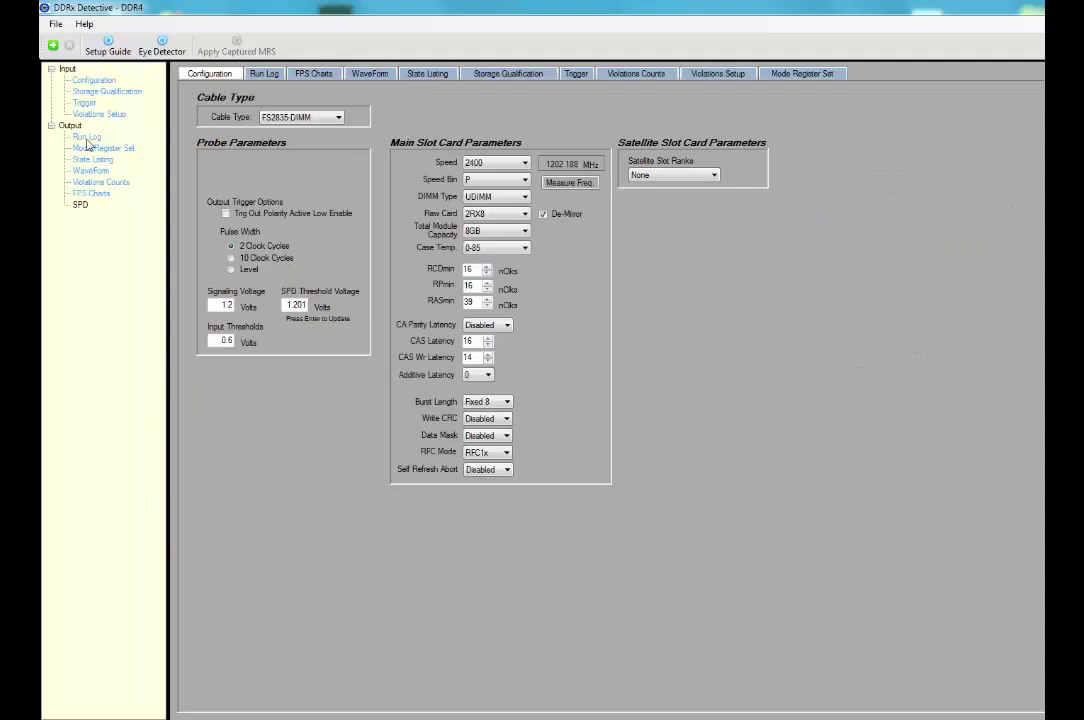
# Show the Run Log listing the timestamped ProtocolViolation entries.
pyautogui.click(87, 139)
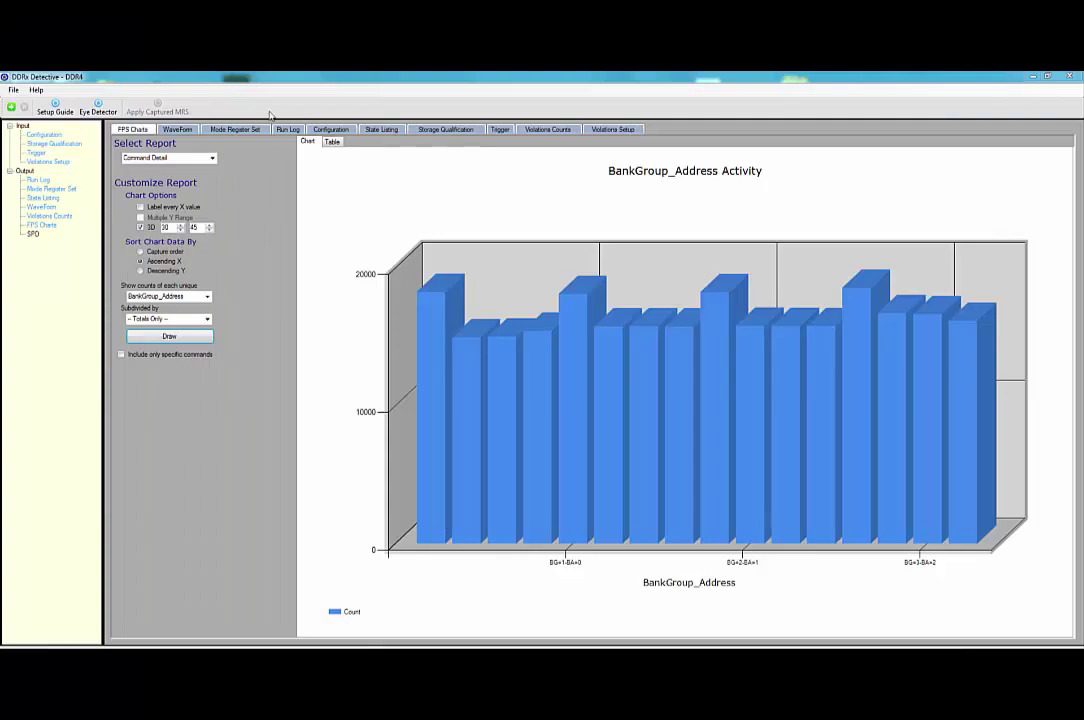
# Show the Command Activity chart, toggle 2D and back to 3D, and redraw it by RowAddress.
pyautogui.click(168, 158)
pyautogui.click(147, 236)
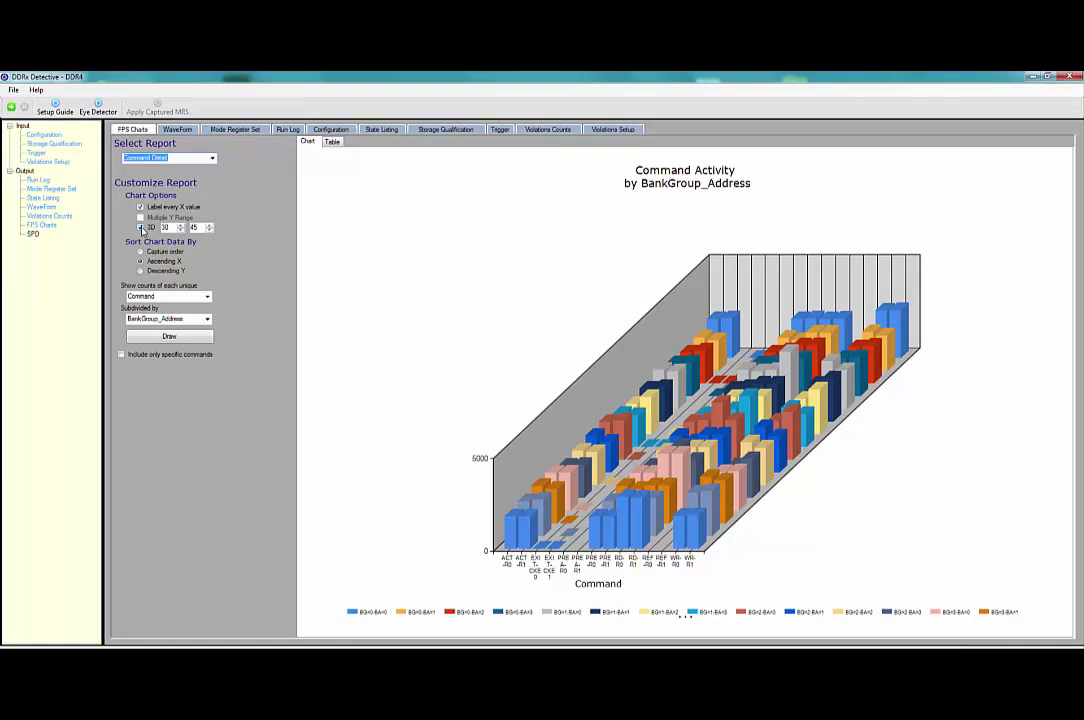
pyautogui.click(141, 228)
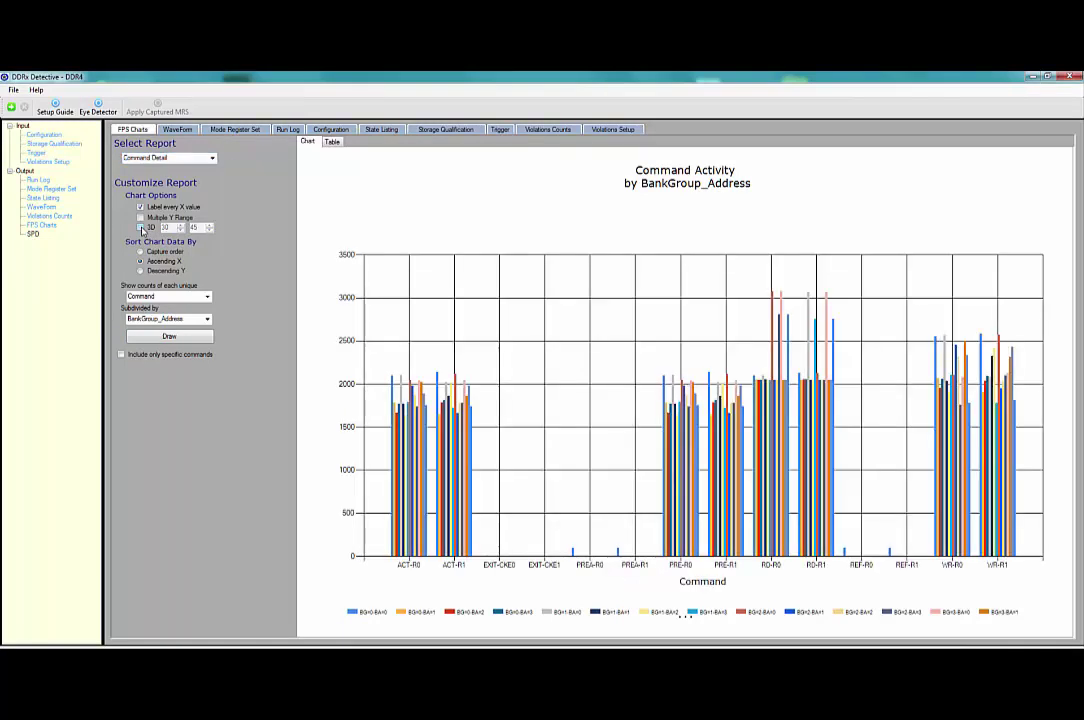
pyautogui.click(141, 228)
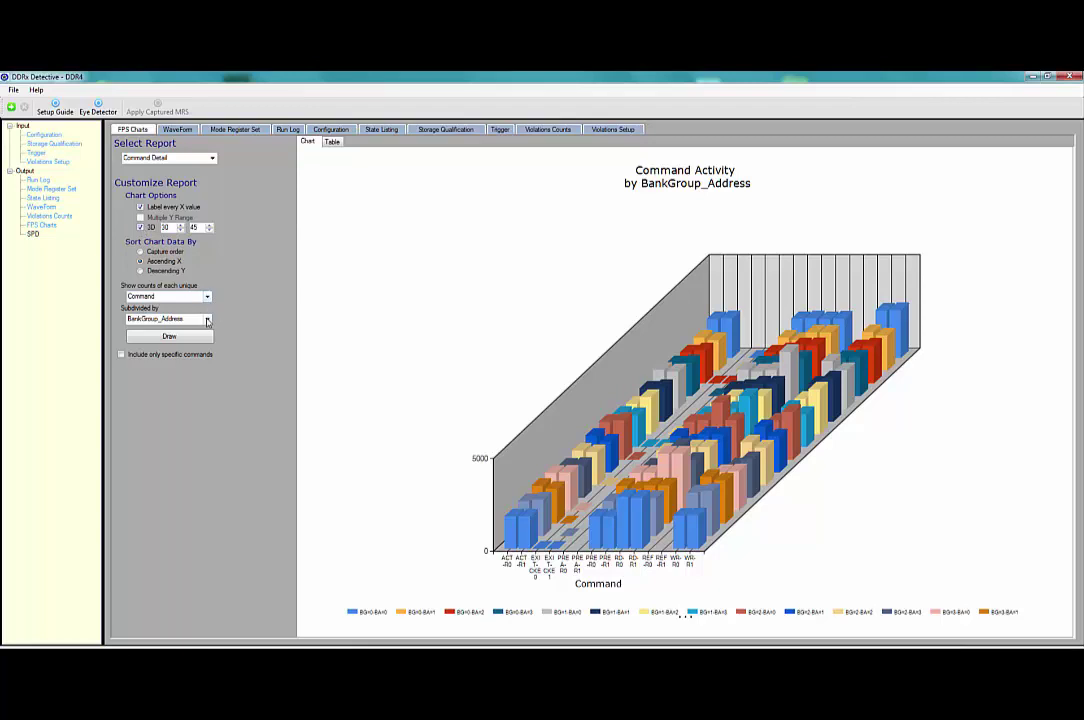
pyautogui.click(207, 318)
pyautogui.click(182, 349)
pyautogui.click(183, 340)
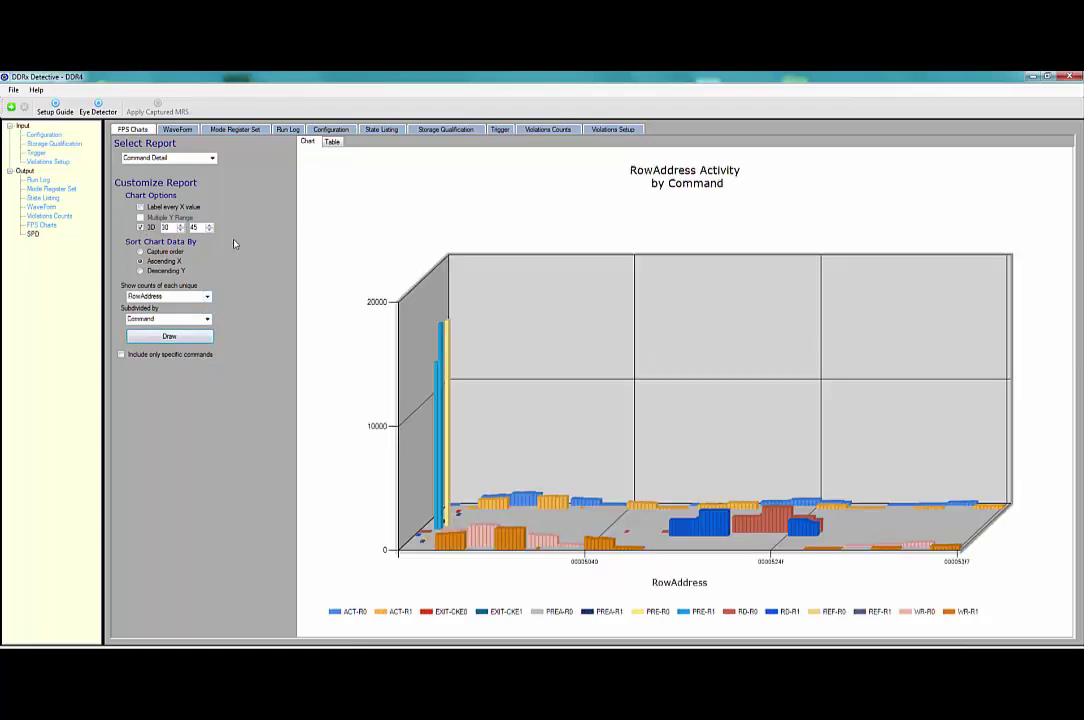
# Draw the Command Summary report of command totals.
pyautogui.click(185, 158)
pyautogui.click(160, 175)
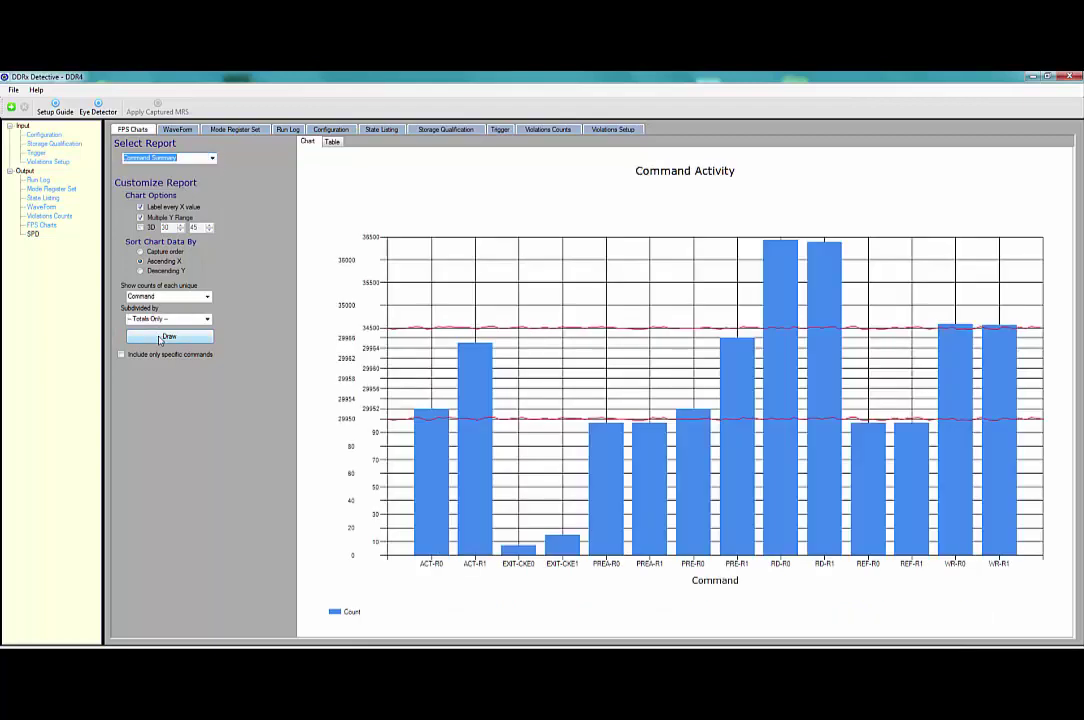
pyautogui.click(160, 341)
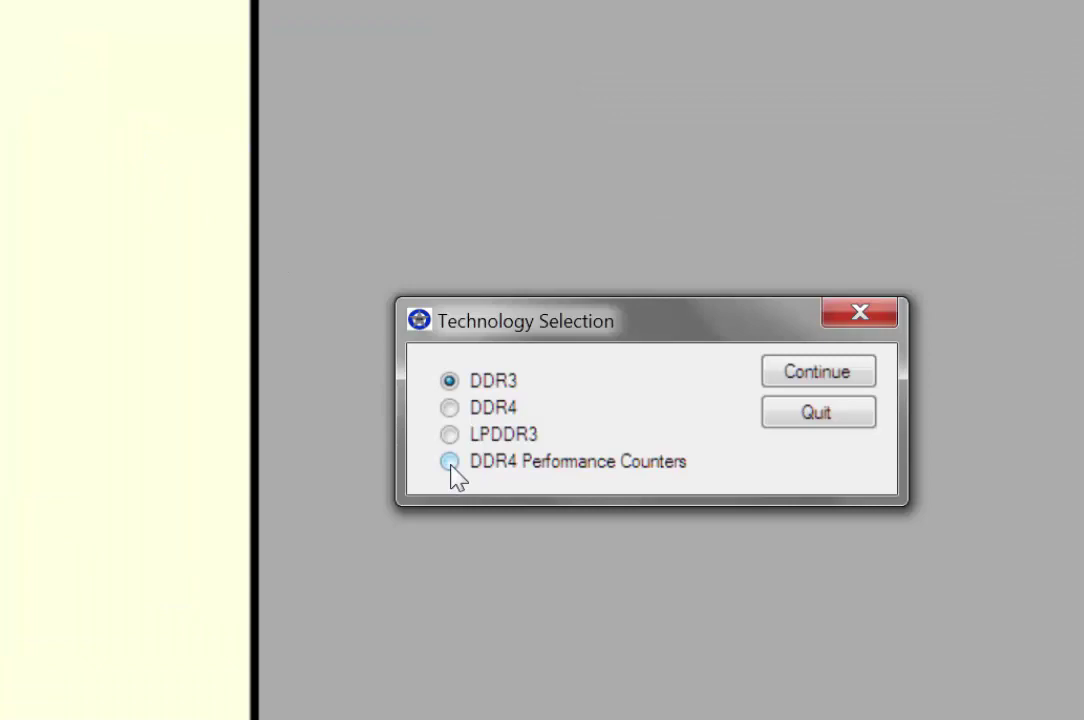
# Start a DDR4 Performance Counters session, viewing Cmd Bus Utilization (Rank) as percentages of total clocks.
pyautogui.click(449, 461)
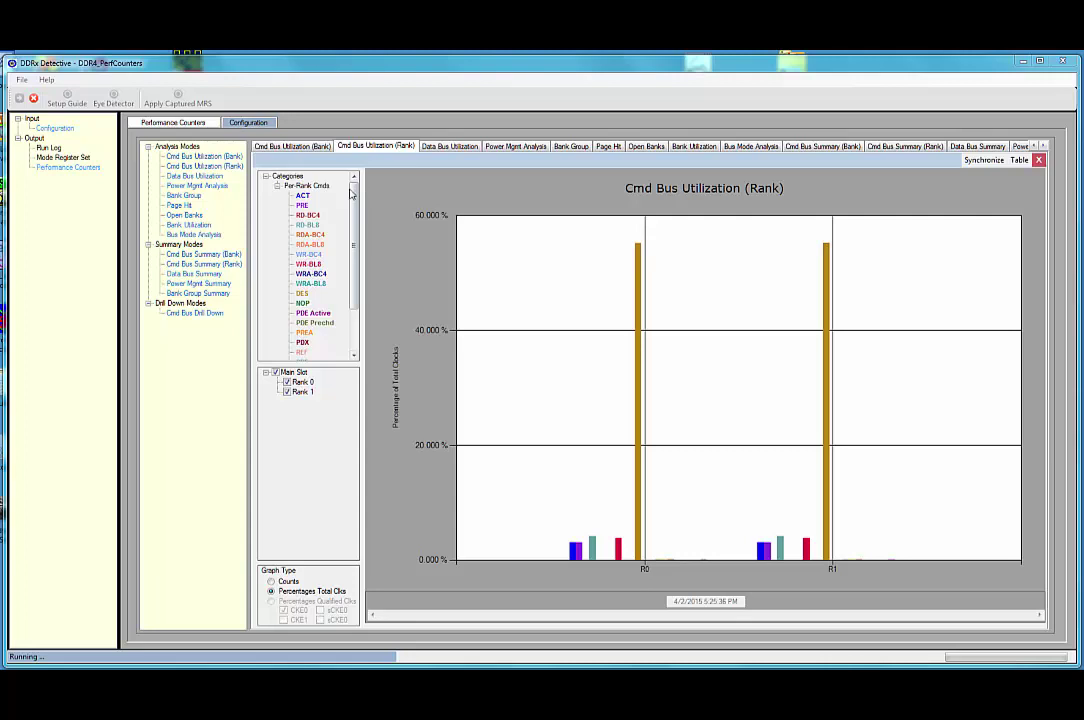
pyautogui.scroll(-2, 349, 300)
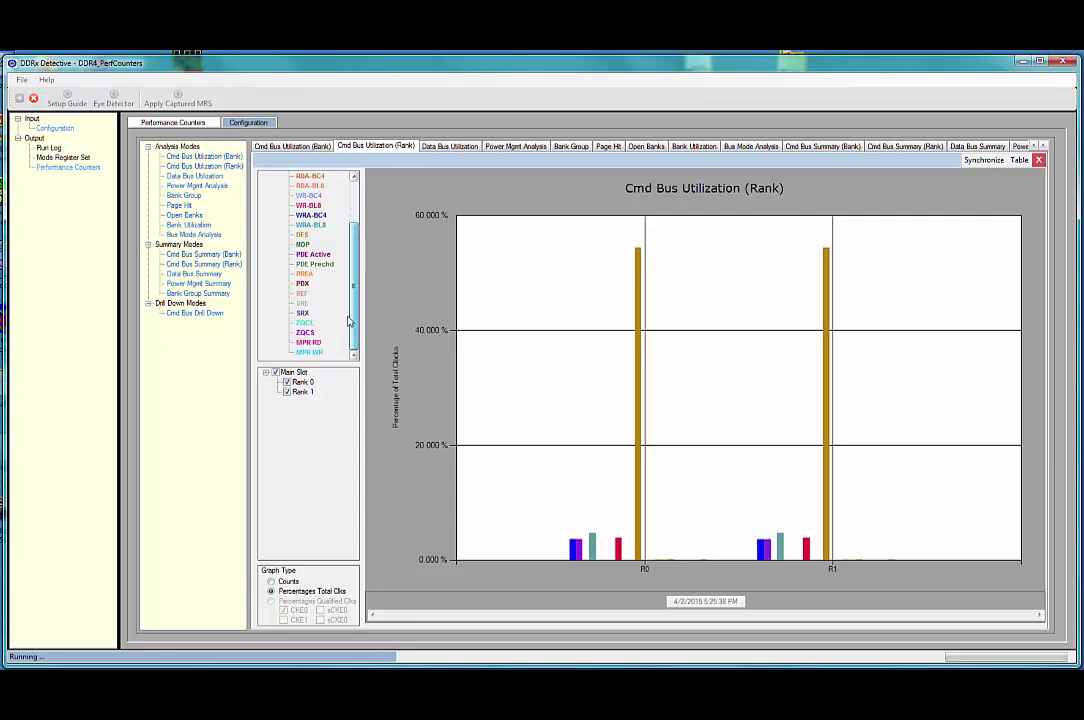
pyautogui.scroll(3, 340, 240)
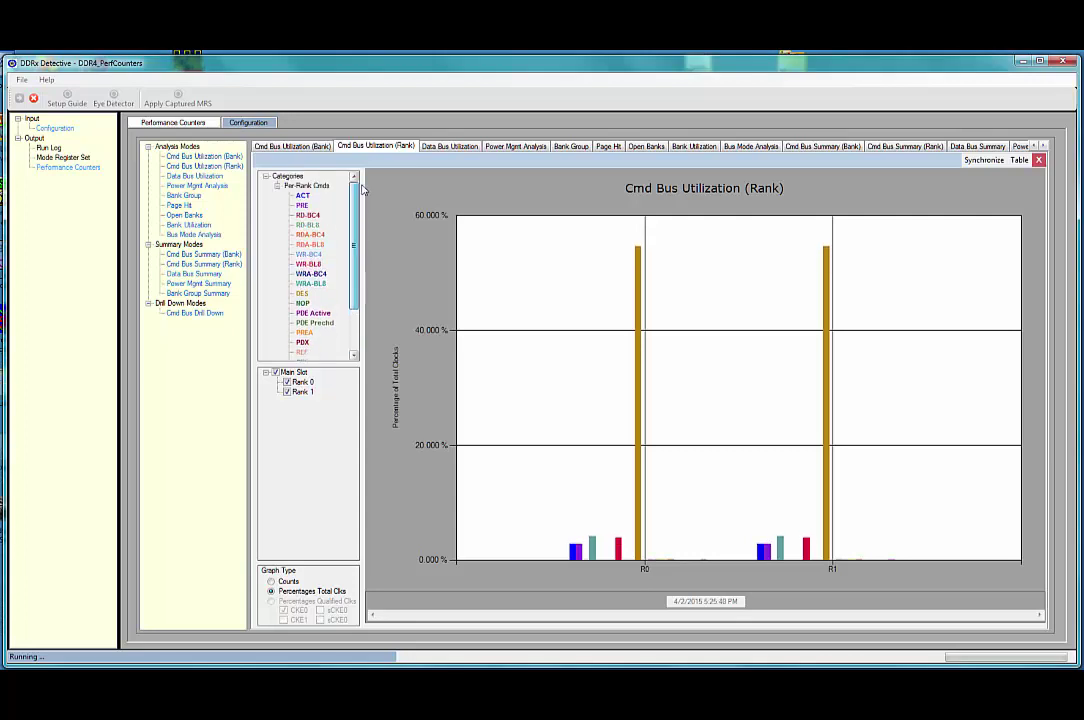
pyautogui.click(271, 582)
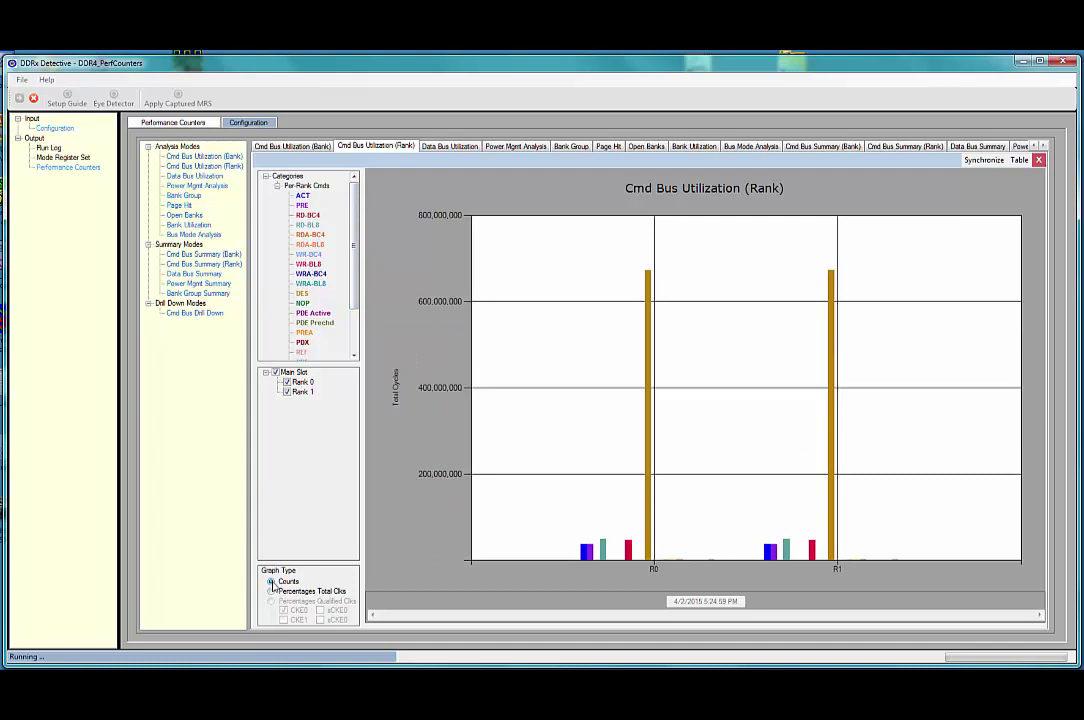
pyautogui.click(271, 592)
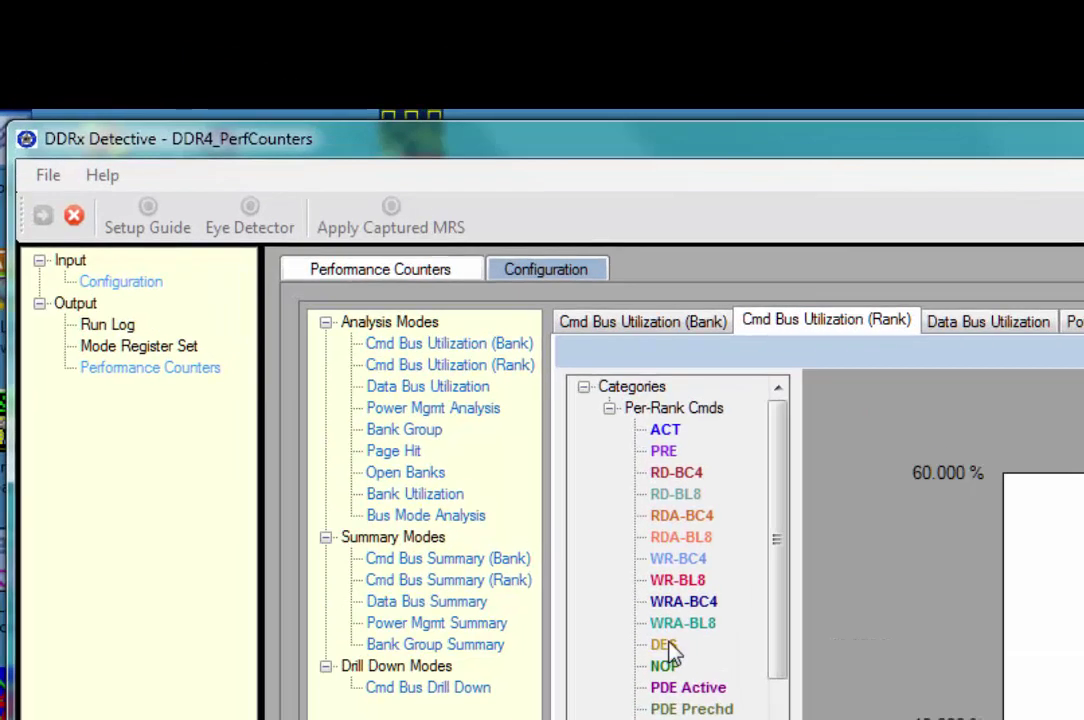
# Hide DES commands, stop the capture, step back in time, and show Cmd Bus Utilization (Bank).
pyautogui.click(668, 646)
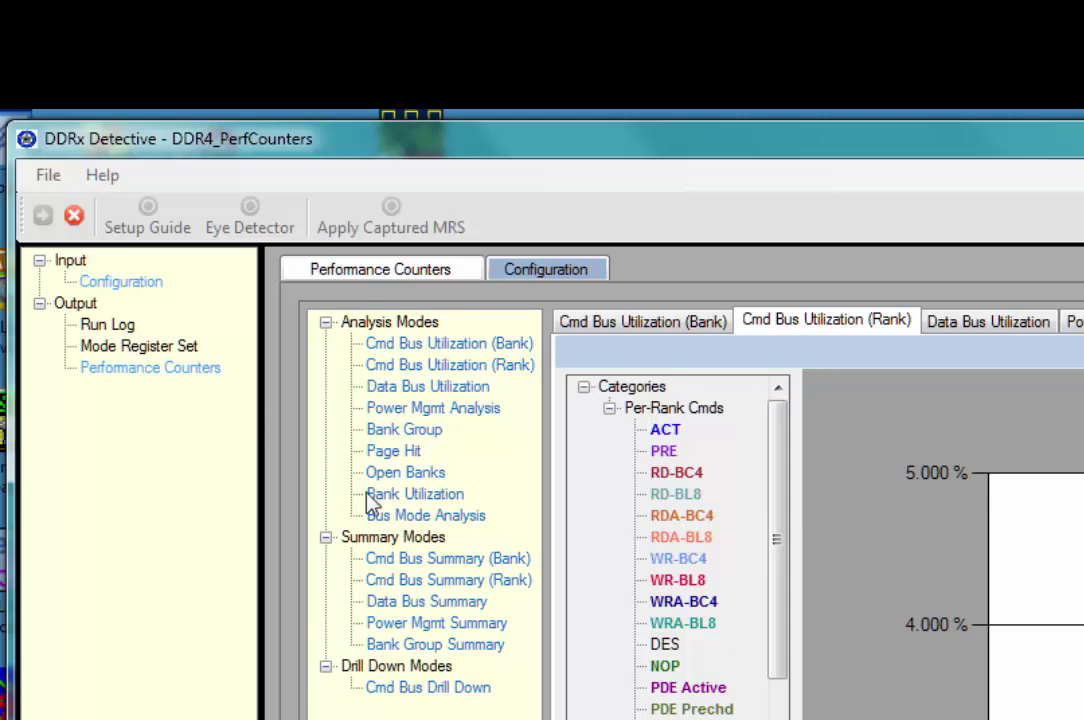
pyautogui.click(75, 220)
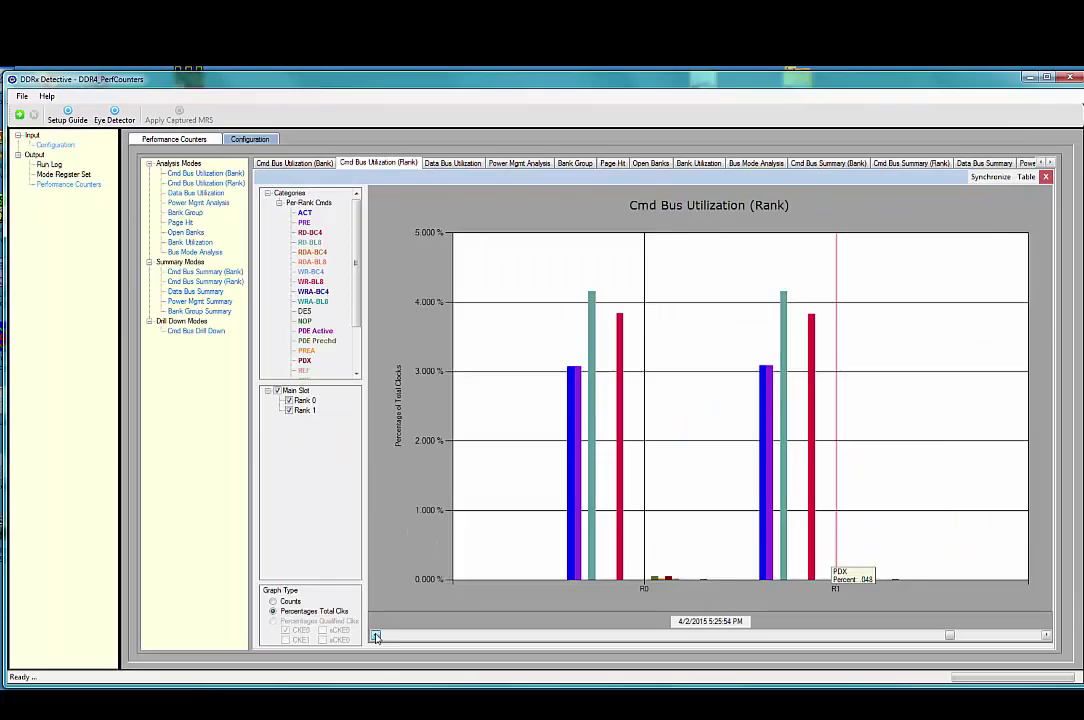
pyautogui.click(375, 636)
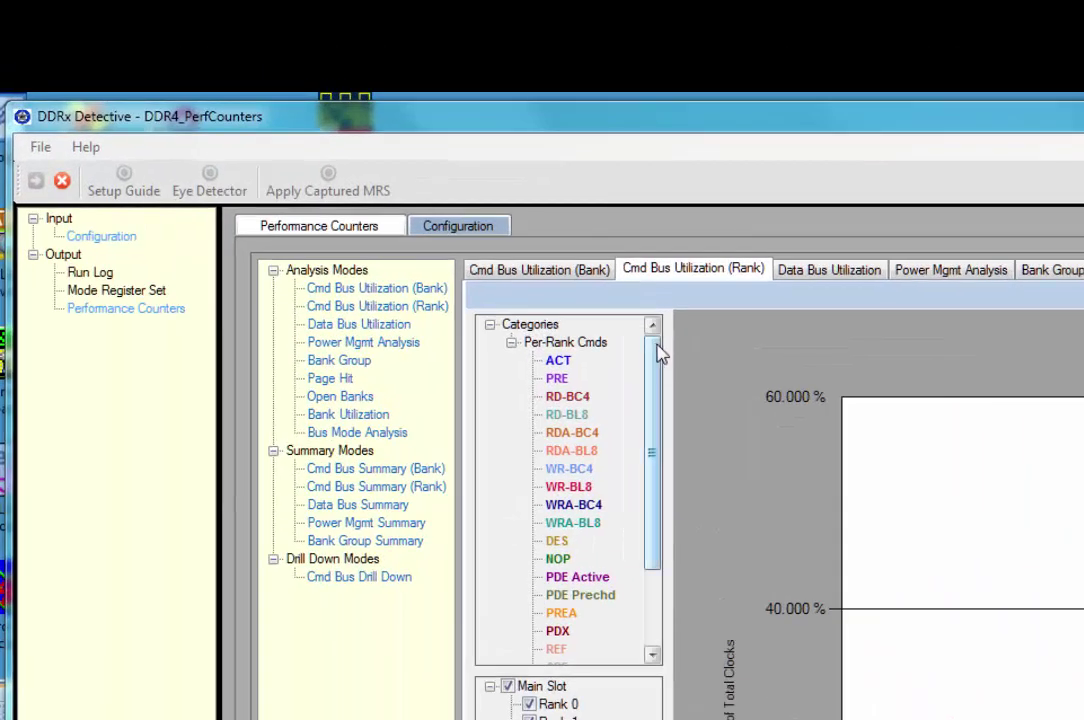
pyautogui.moveTo(658, 366); pyautogui.dragTo(644, 593)
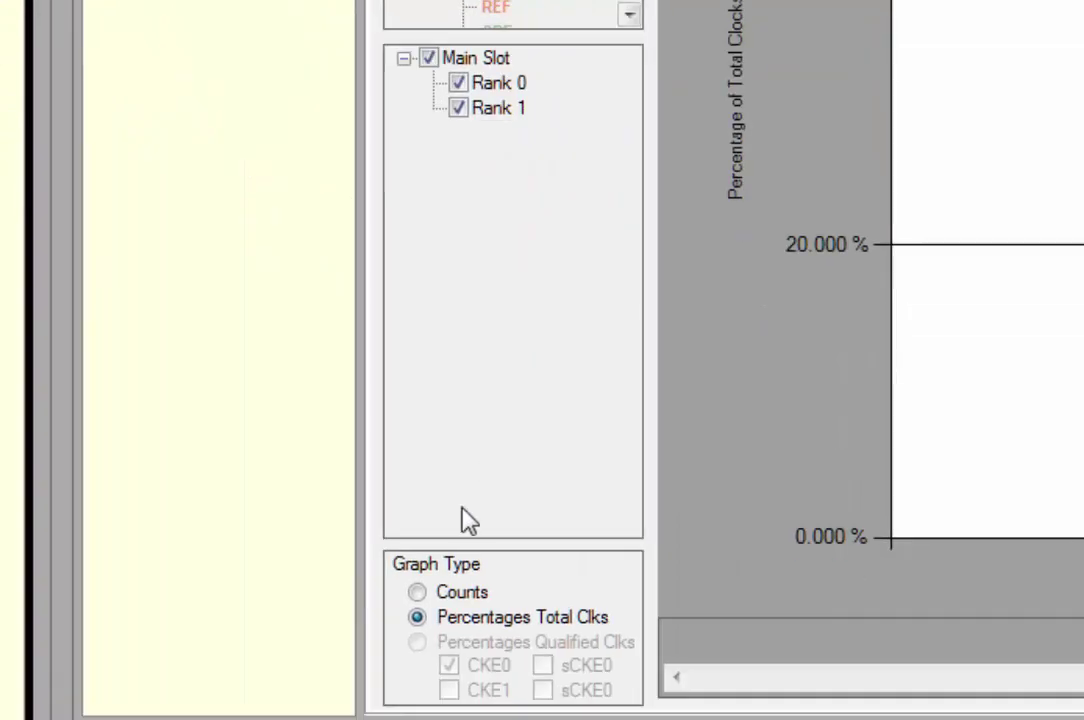
pyautogui.click(417, 592)
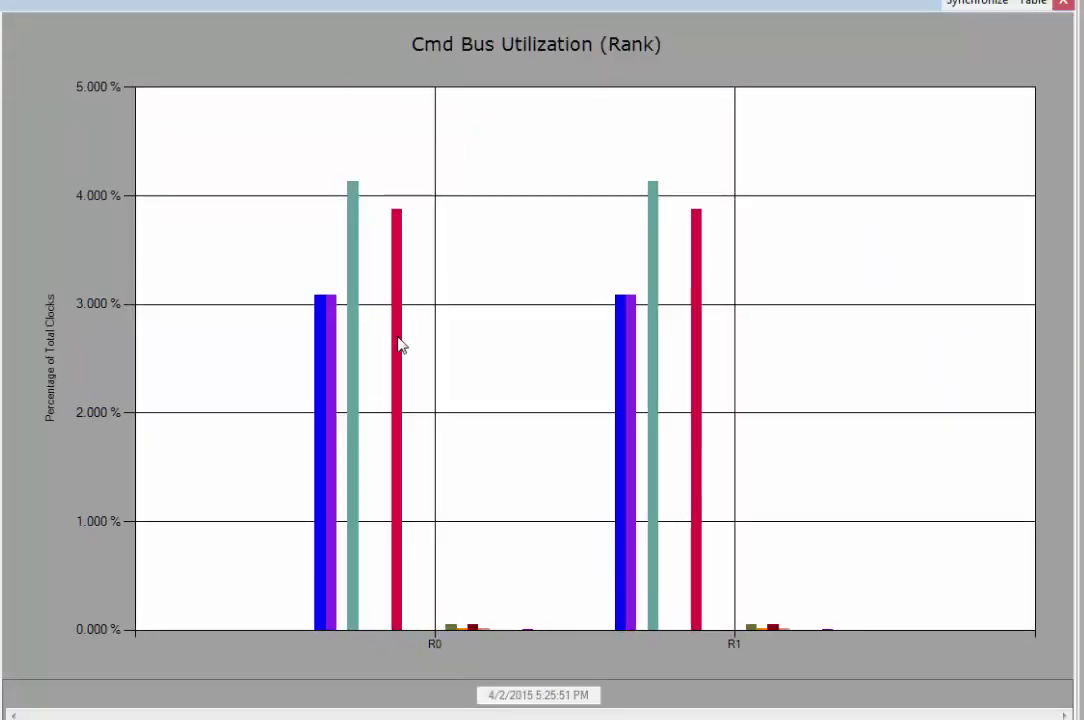
pyautogui.moveTo(399, 347)
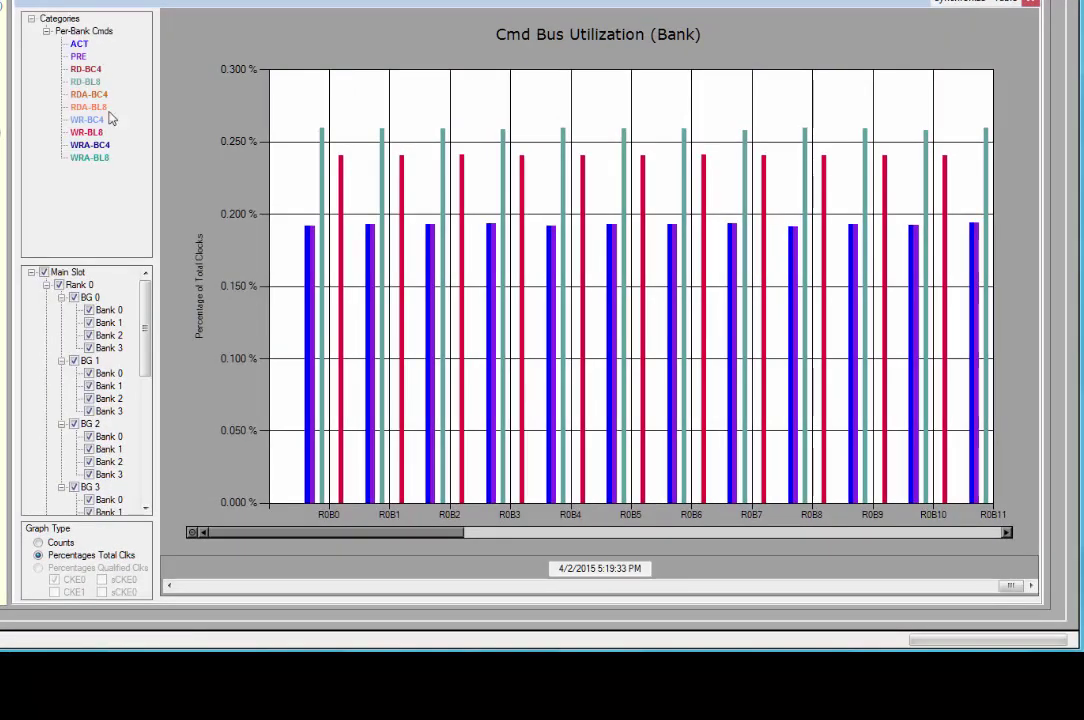
# Zoom the bank chart to about eight banks and scroll right to R1B0–R1B8.
pyautogui.moveTo(152, 327); pyautogui.dragTo(145, 300)
pyautogui.moveTo(300, 191); pyautogui.dragTo(668, 341)
pyautogui.moveTo(363, 530); pyautogui.dragTo(571, 543)
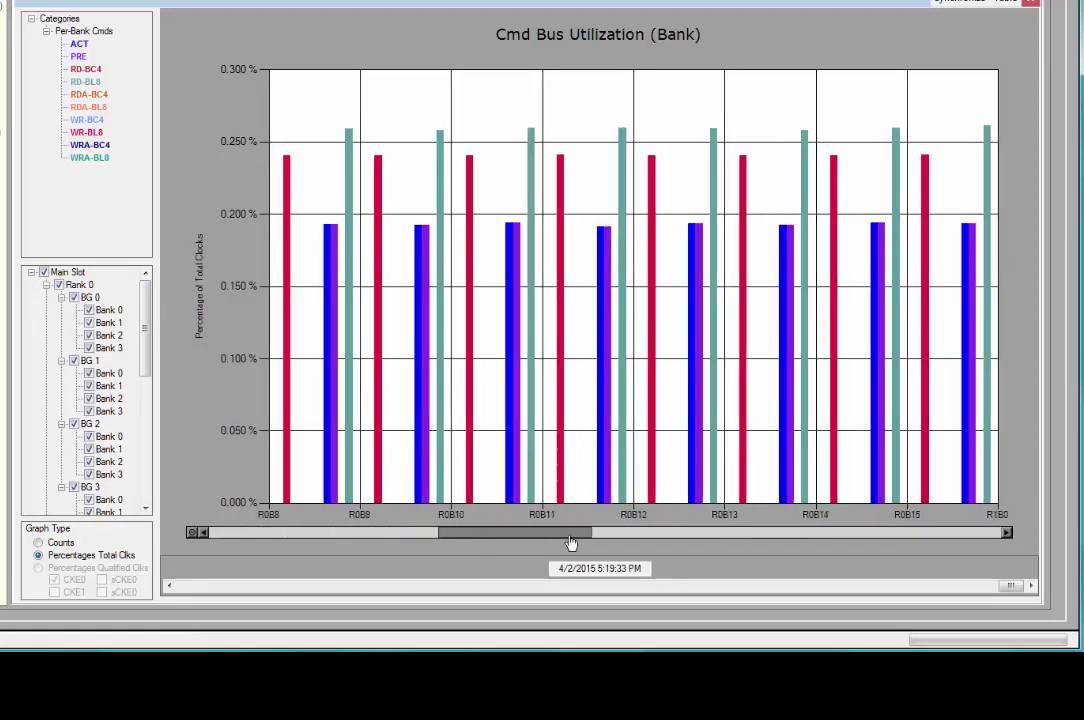
pyautogui.moveTo(571, 543); pyautogui.dragTo(936, 533)
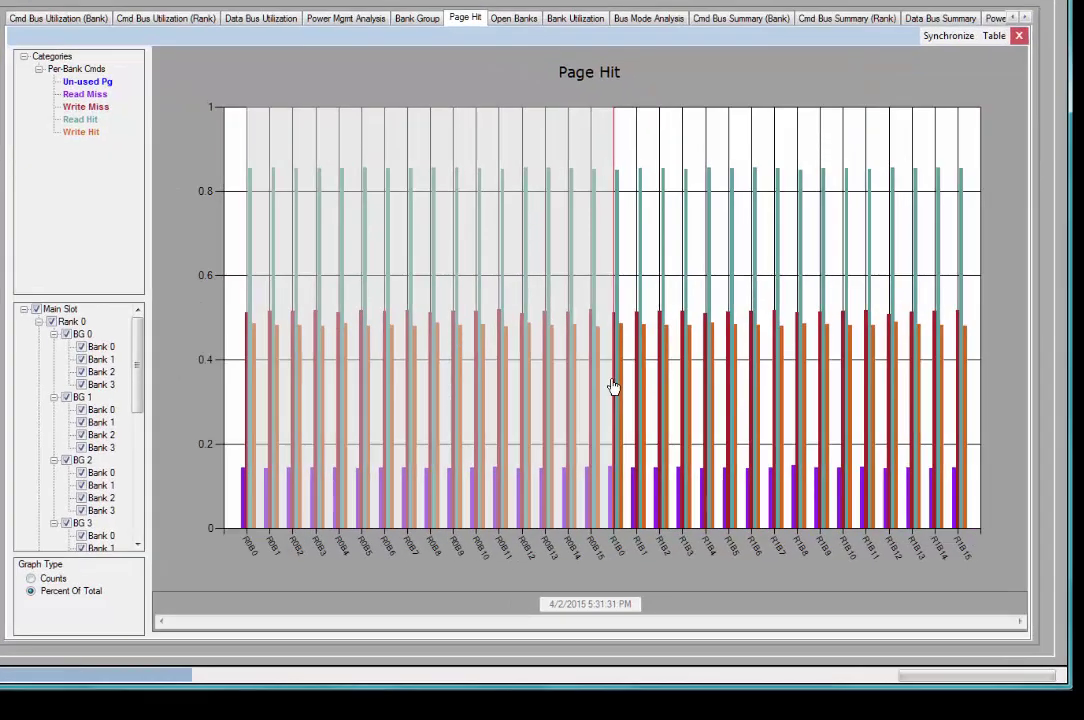
# Zoom the Page Hit chart to a bank range, read bar values, then view the Bank Group chart.
pyautogui.moveTo(613, 387); pyautogui.dragTo(612, 384)
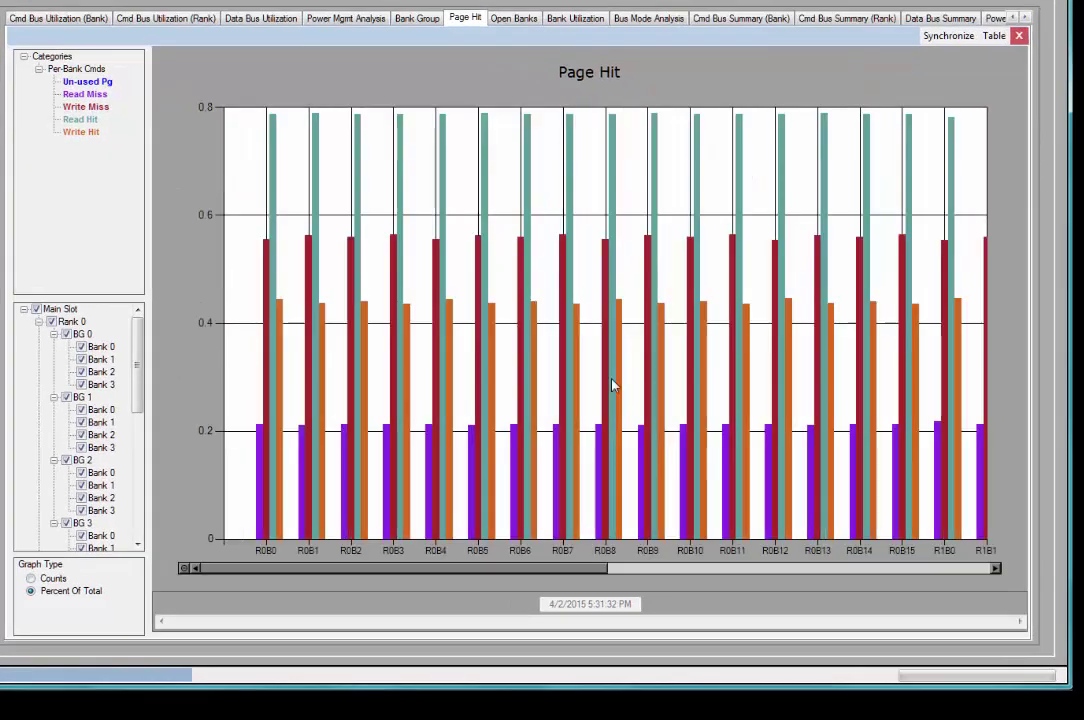
pyautogui.moveTo(590, 570); pyautogui.dragTo(980, 585)
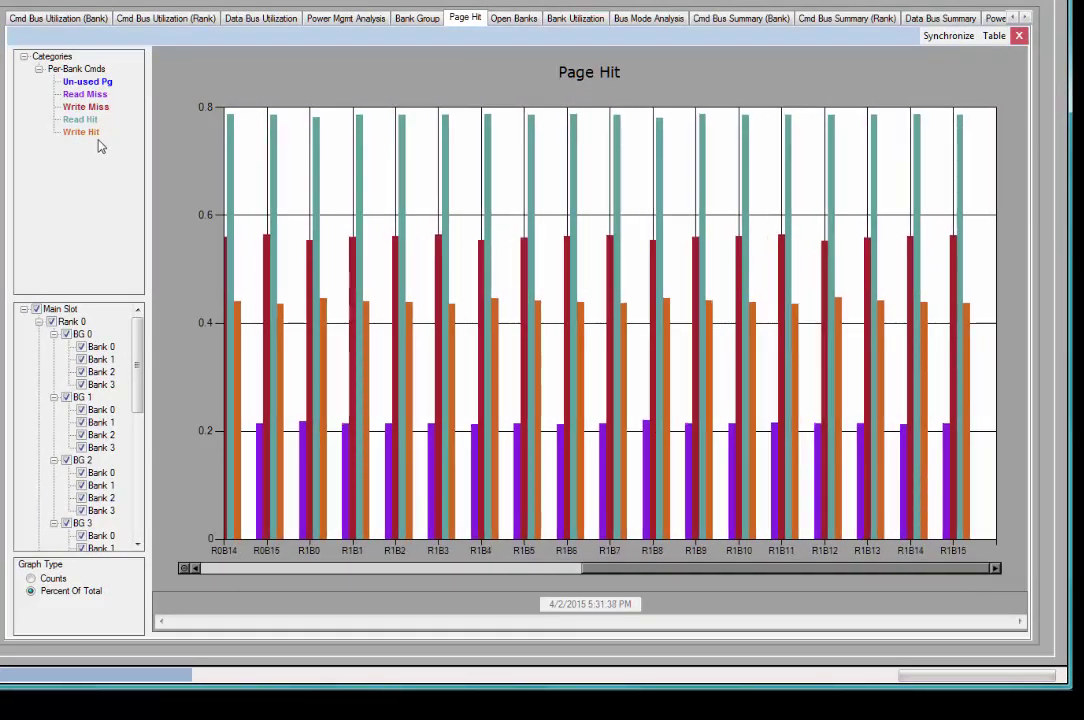
pyautogui.moveTo(318, 150)
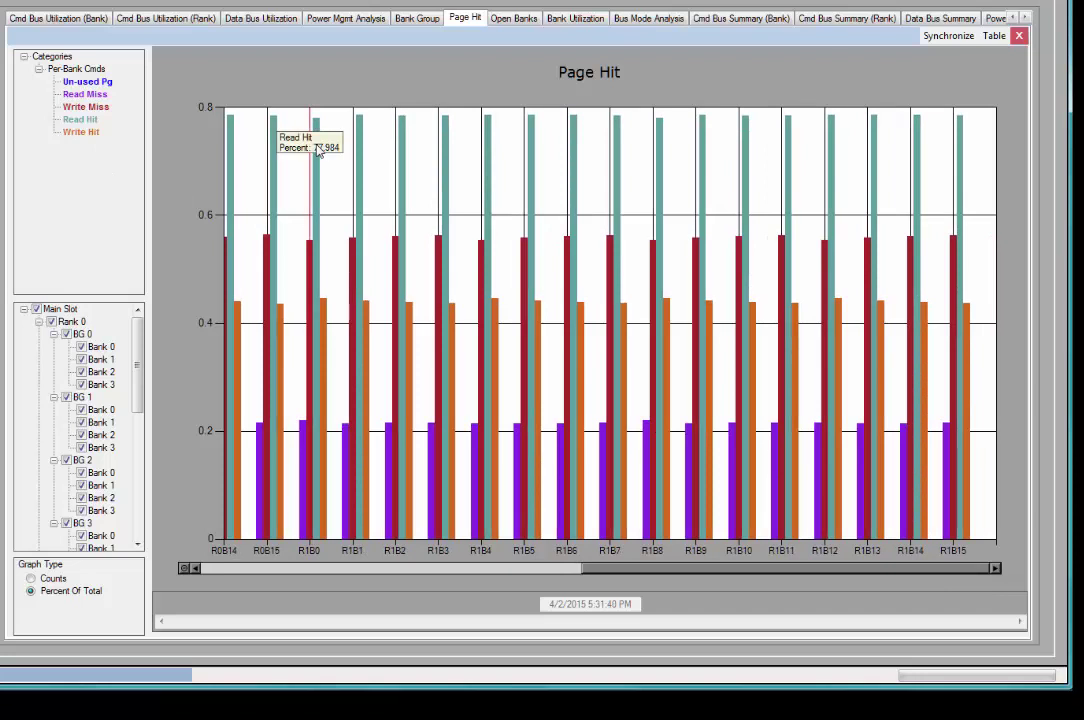
pyautogui.moveTo(310, 258)
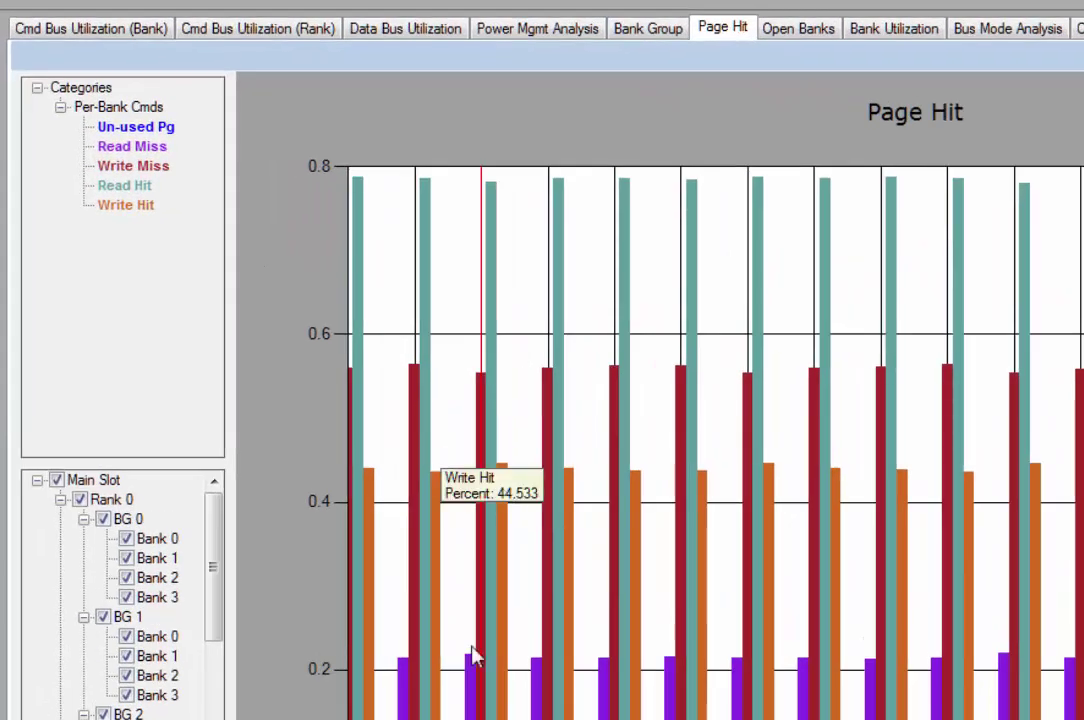
pyautogui.moveTo(474, 703)
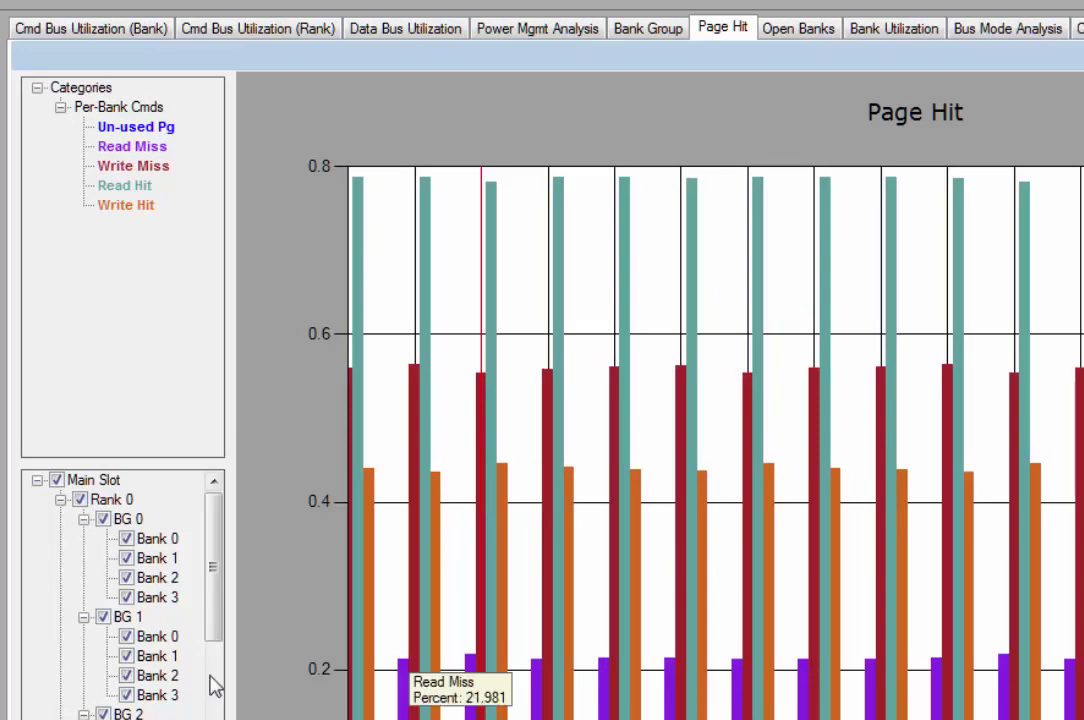
pyautogui.moveTo(218, 569); pyautogui.dragTo(218, 537)
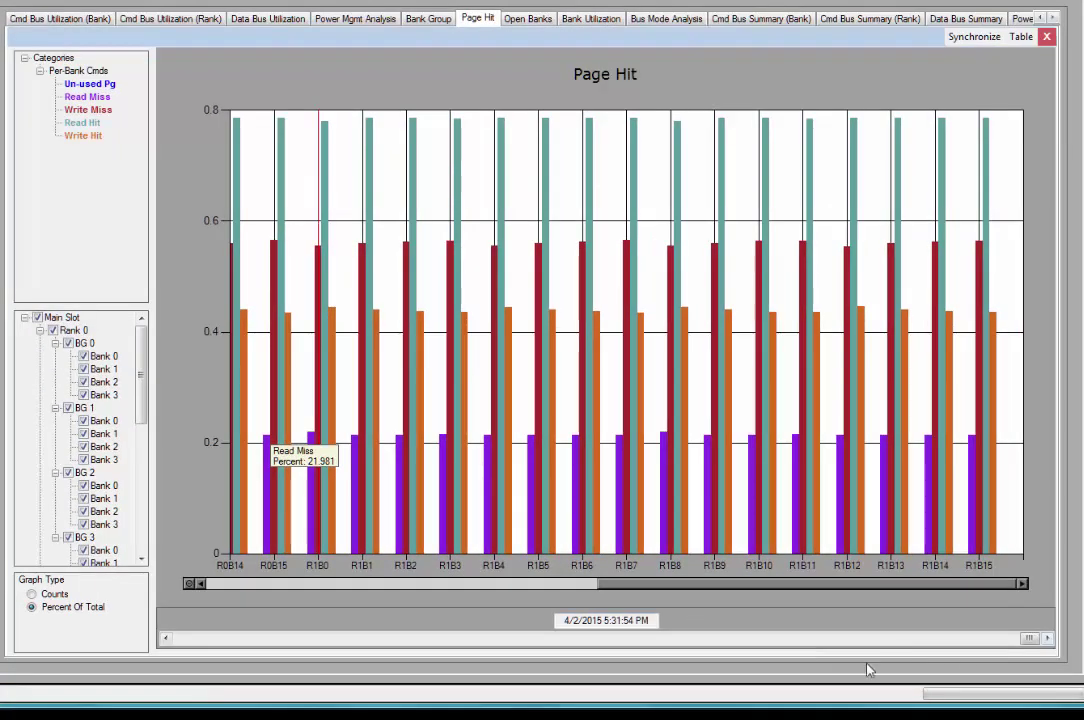
pyautogui.moveTo(1036, 645); pyautogui.dragTo(257, 648)
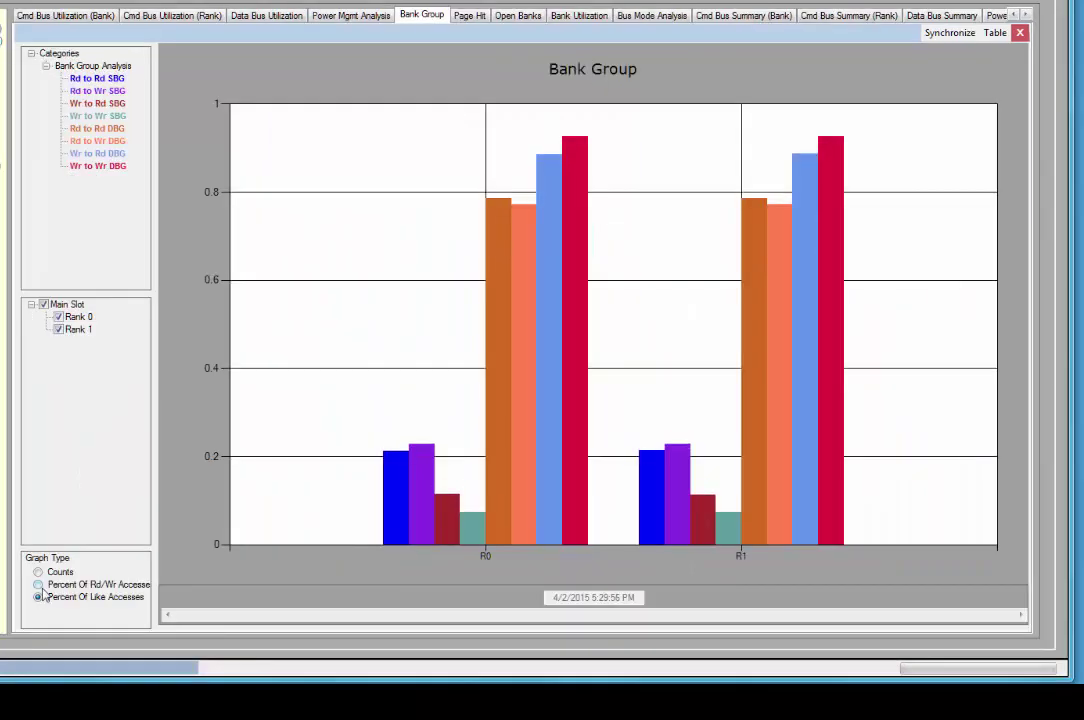
pyautogui.click(38, 585)
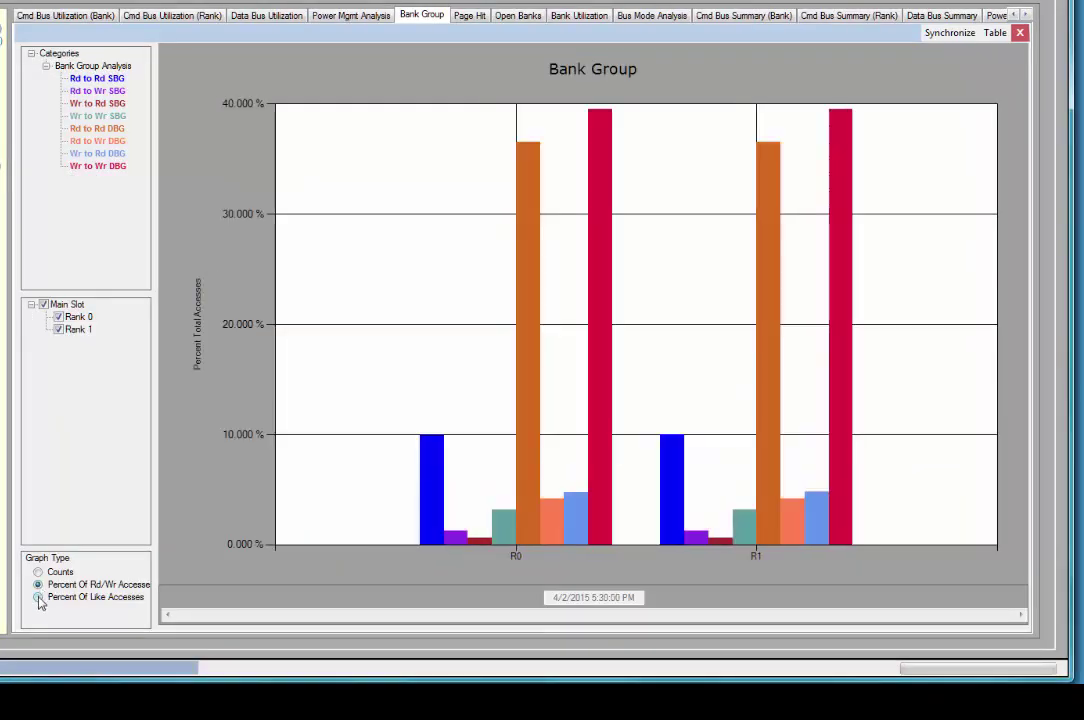
pyautogui.click(38, 598)
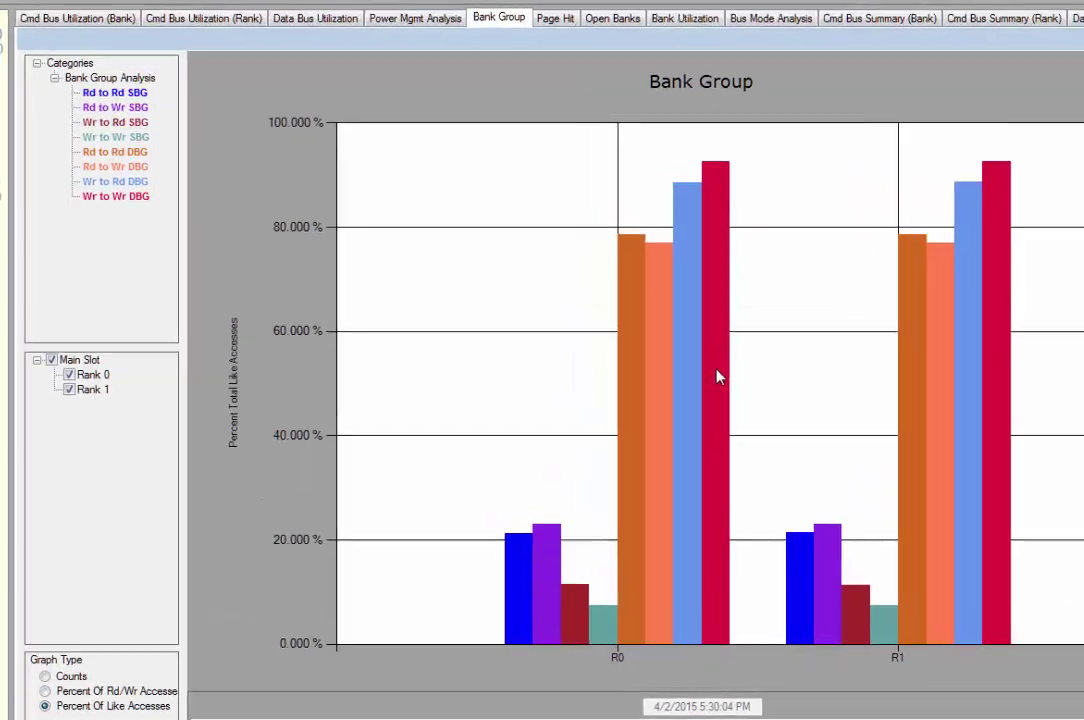
pyautogui.moveTo(718, 377)
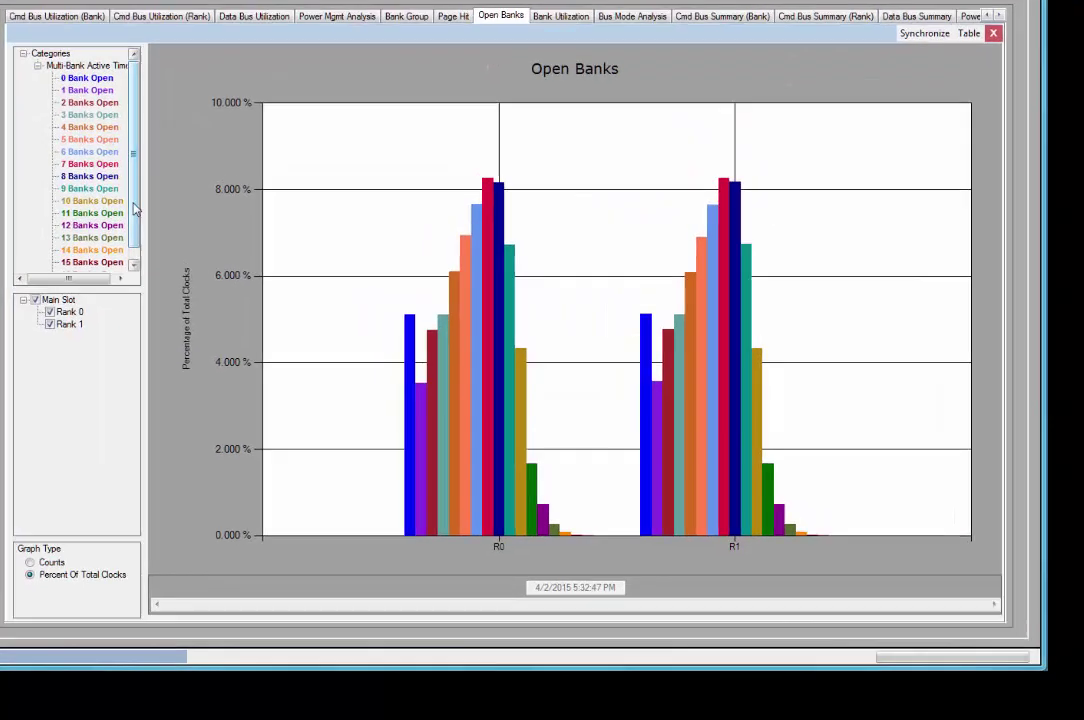
# Show the Open Banks chart and step it back to the 5:32:52 PM snapshot.
pyautogui.scroll(-1, 349, 323)
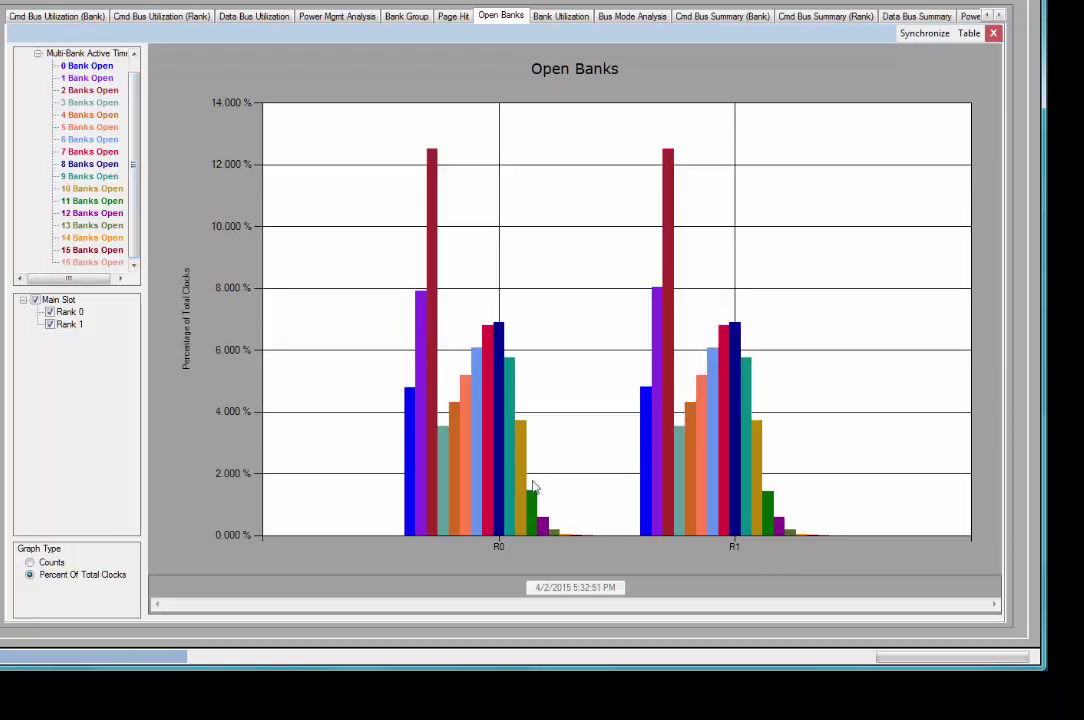
pyautogui.moveTo(533, 503)
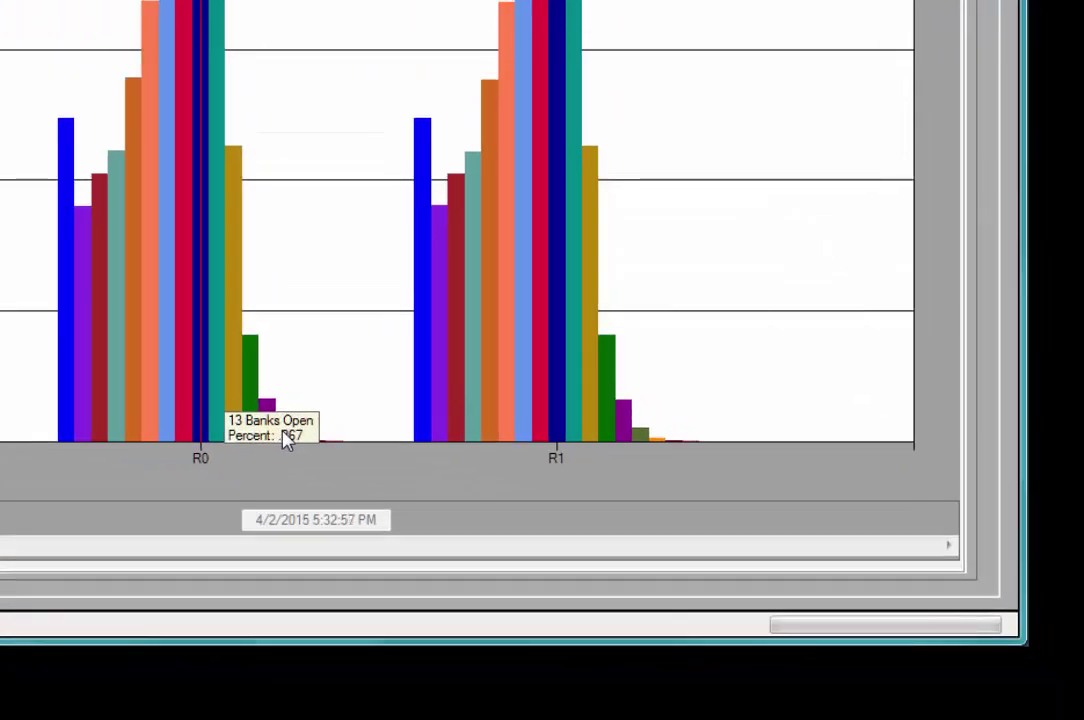
pyautogui.moveTo(597, 265)
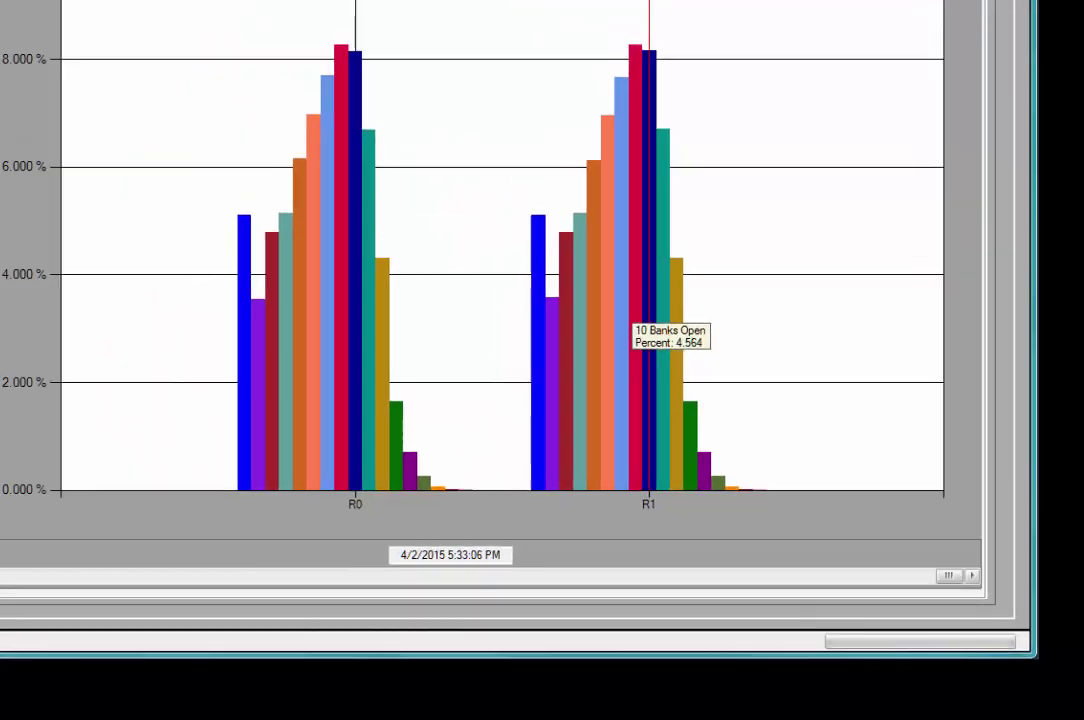
pyautogui.click(175, 608)
pyautogui.click(176, 608)
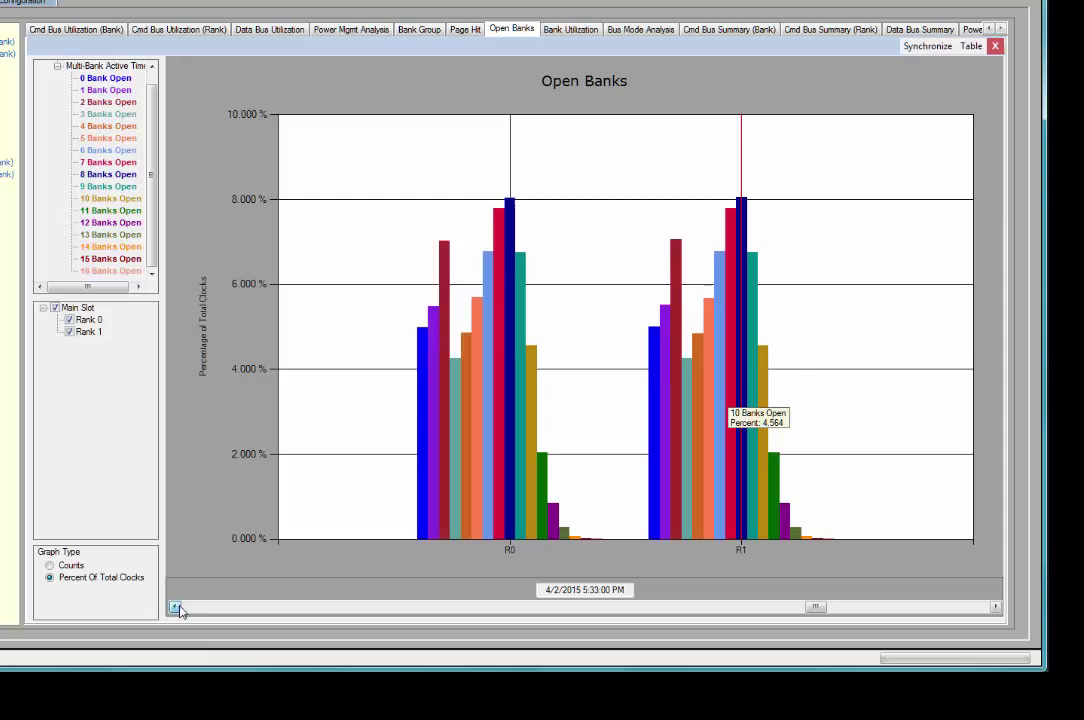
pyautogui.click(176, 608)
pyautogui.click(176, 608)
pyautogui.click(176, 608)
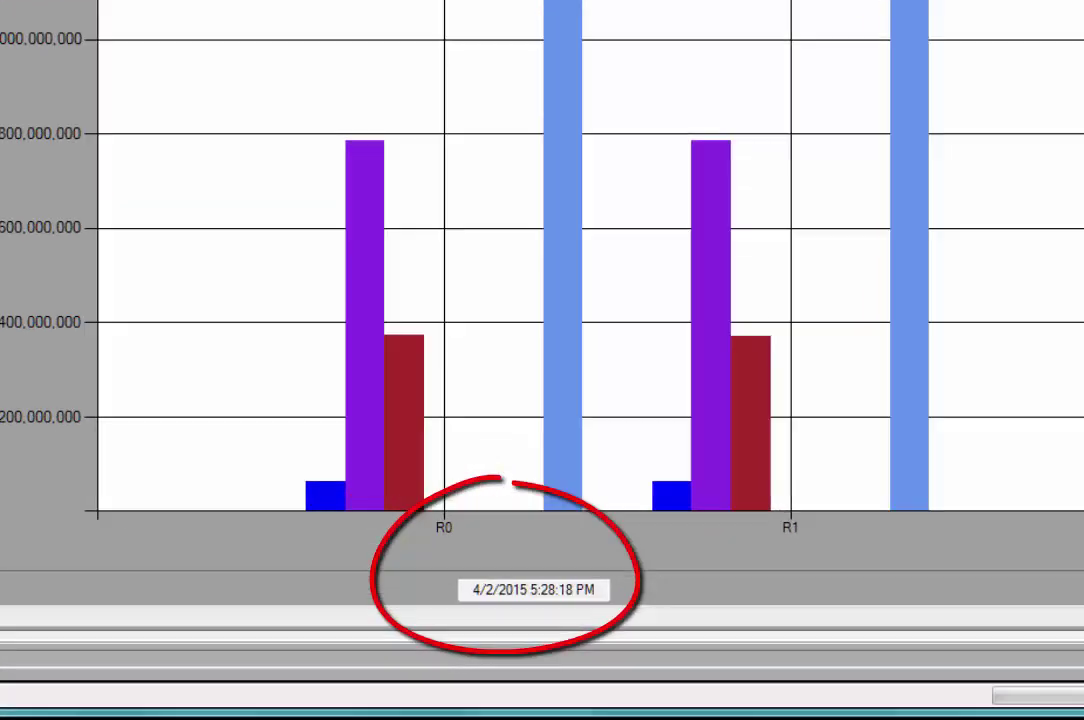
# Rewind the R0/R1 cycle-count chart to the 5:28:04 PM snapshot.
pyautogui.click(63, 632)
pyautogui.click(63, 632)
pyautogui.click(63, 632)
pyautogui.press('Left')
pyautogui.press('Left')
pyautogui.press('Left')
pyautogui.press('Left')
pyautogui.press('Left')
pyautogui.press('Left')
pyautogui.press('Left')
pyautogui.press('Left')
pyautogui.press('Left')
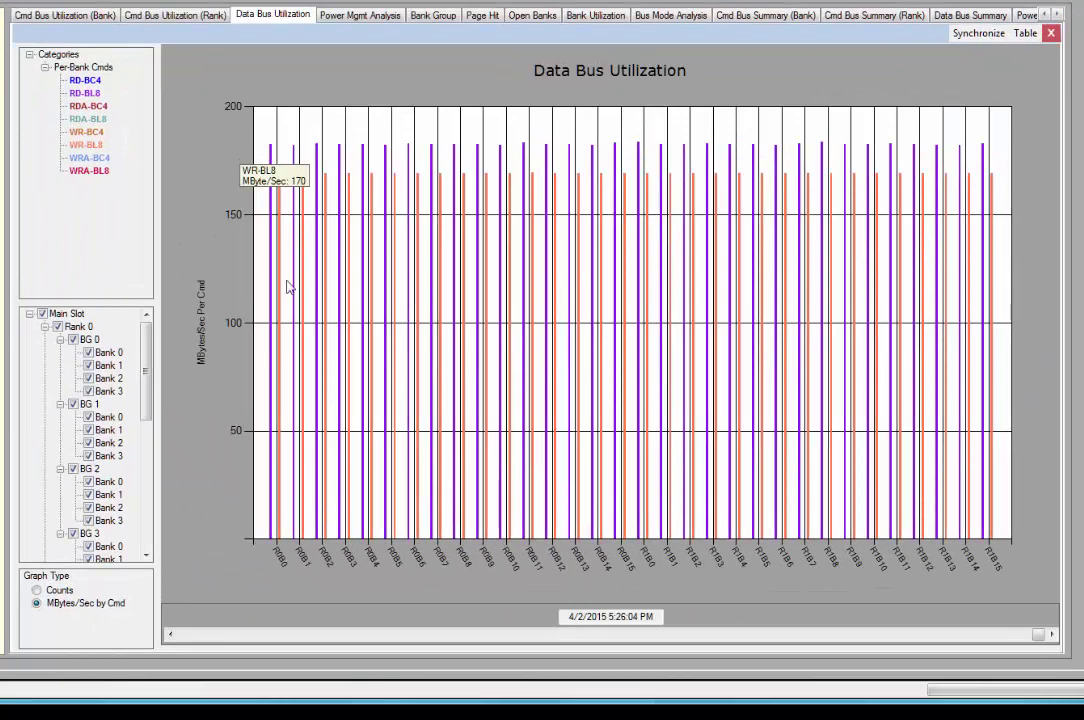
# Zoom Data Bus Utilization to banks R0B4–R1B3 and plot it in MBytes/Sec per command.
pyautogui.moveTo(312, 208); pyautogui.dragTo(558, 400)
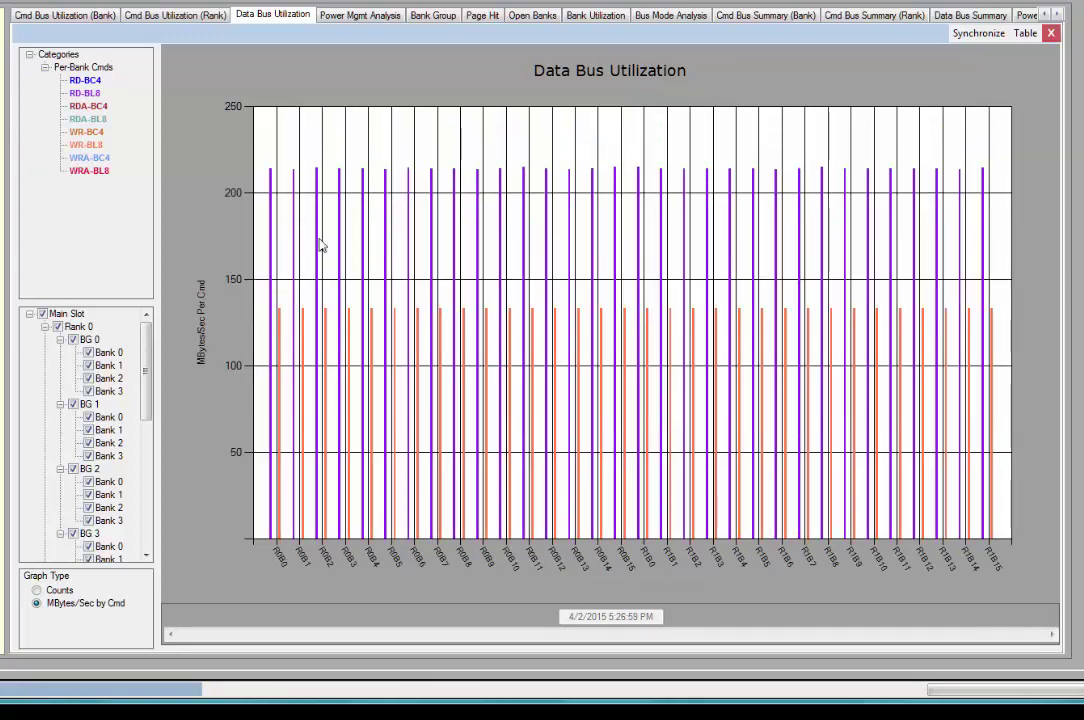
pyautogui.moveTo(270, 208); pyautogui.dragTo(901, 472)
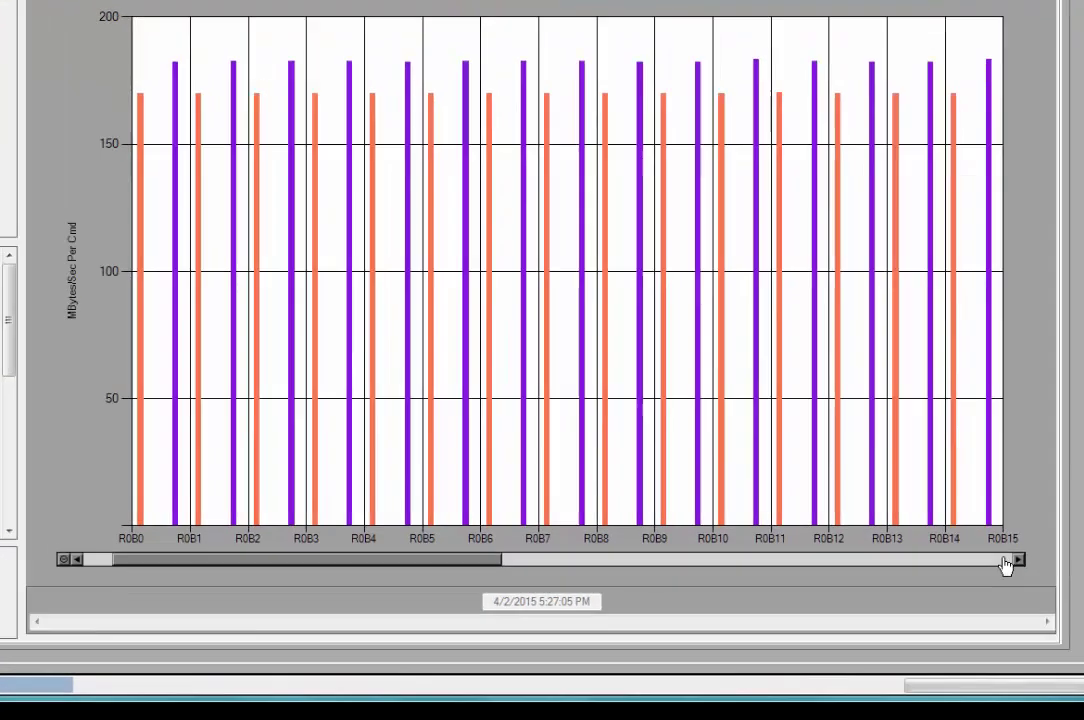
pyautogui.click(1016, 581)
pyautogui.click(1003, 558)
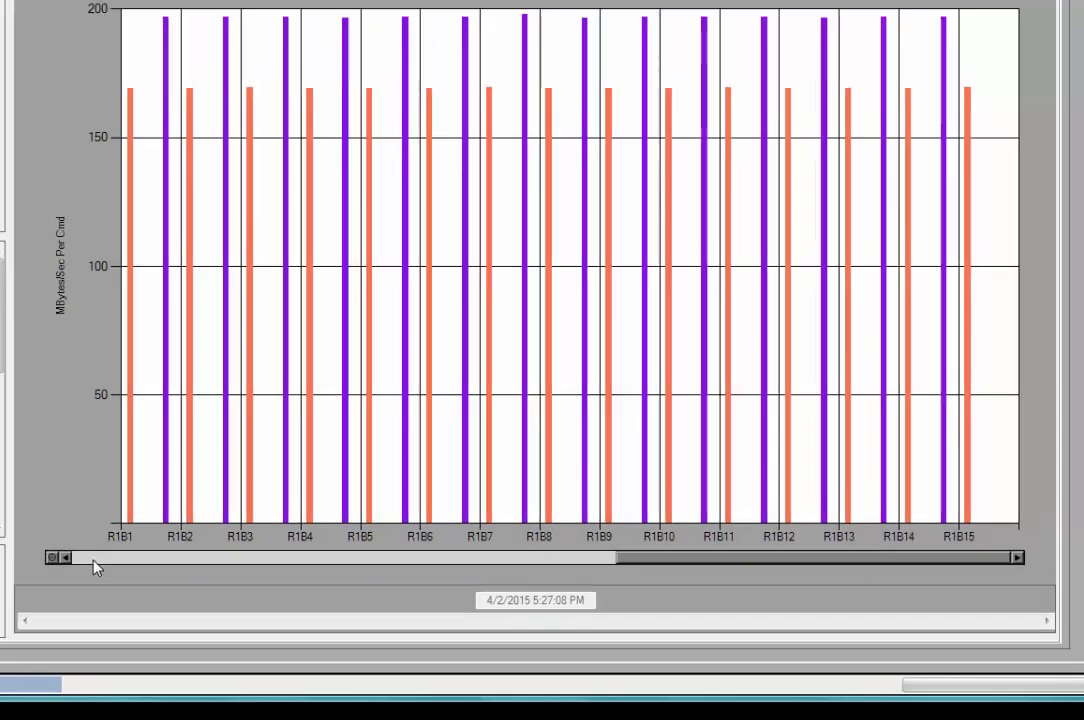
pyautogui.click(93, 560)
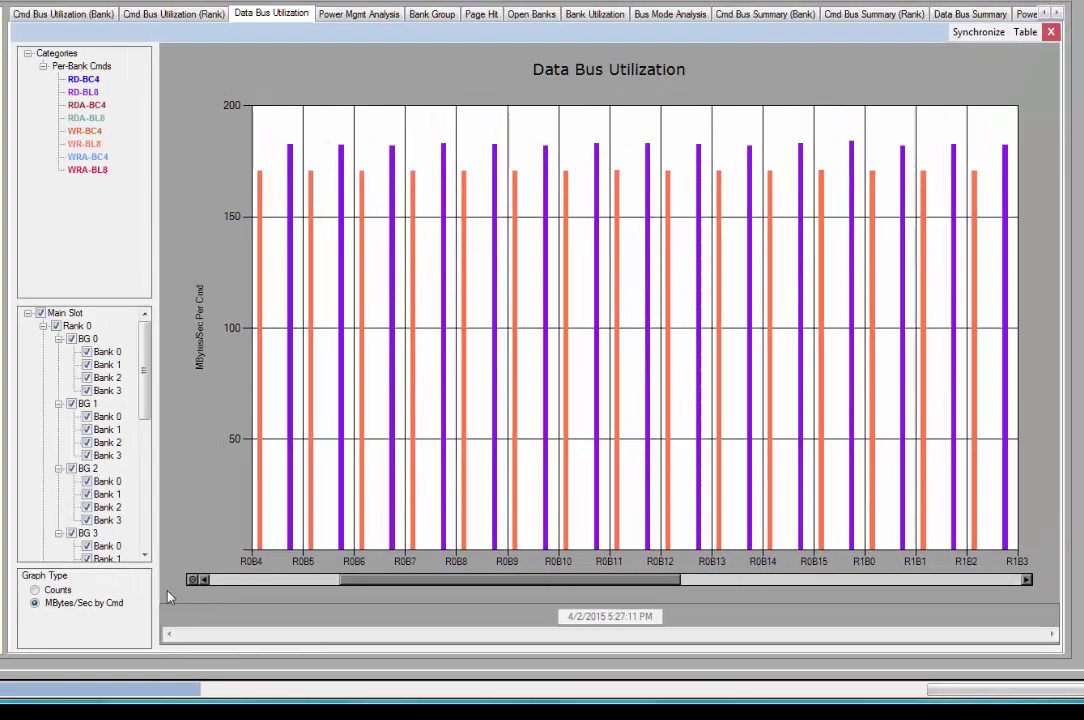
pyautogui.click(34, 591)
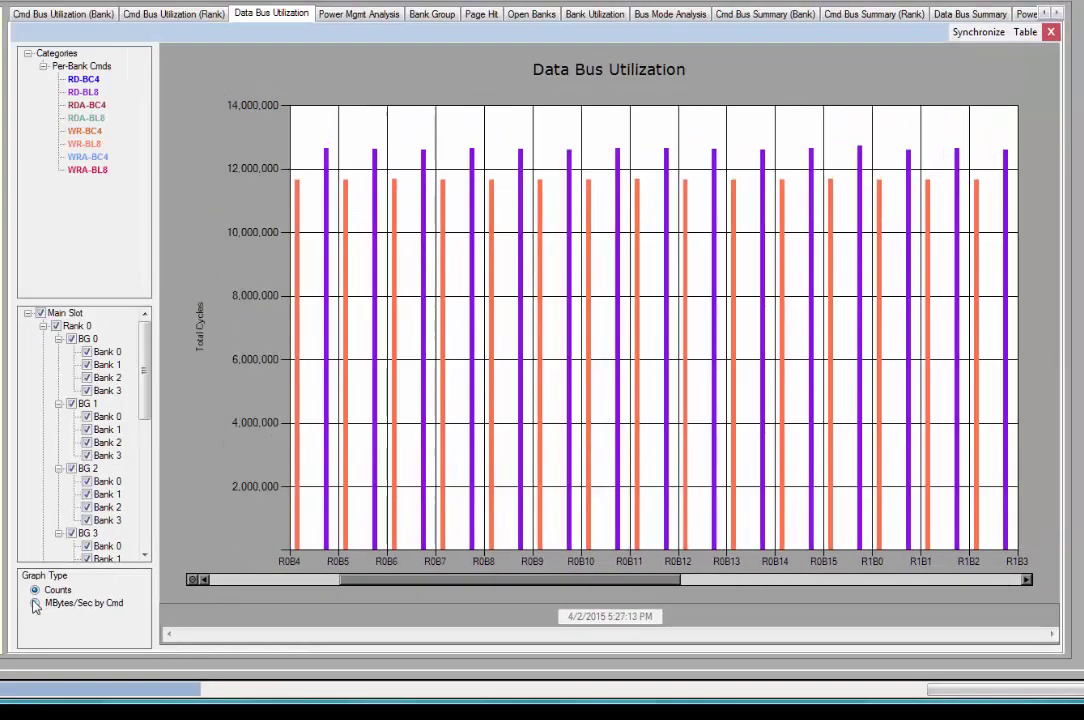
pyautogui.click(35, 604)
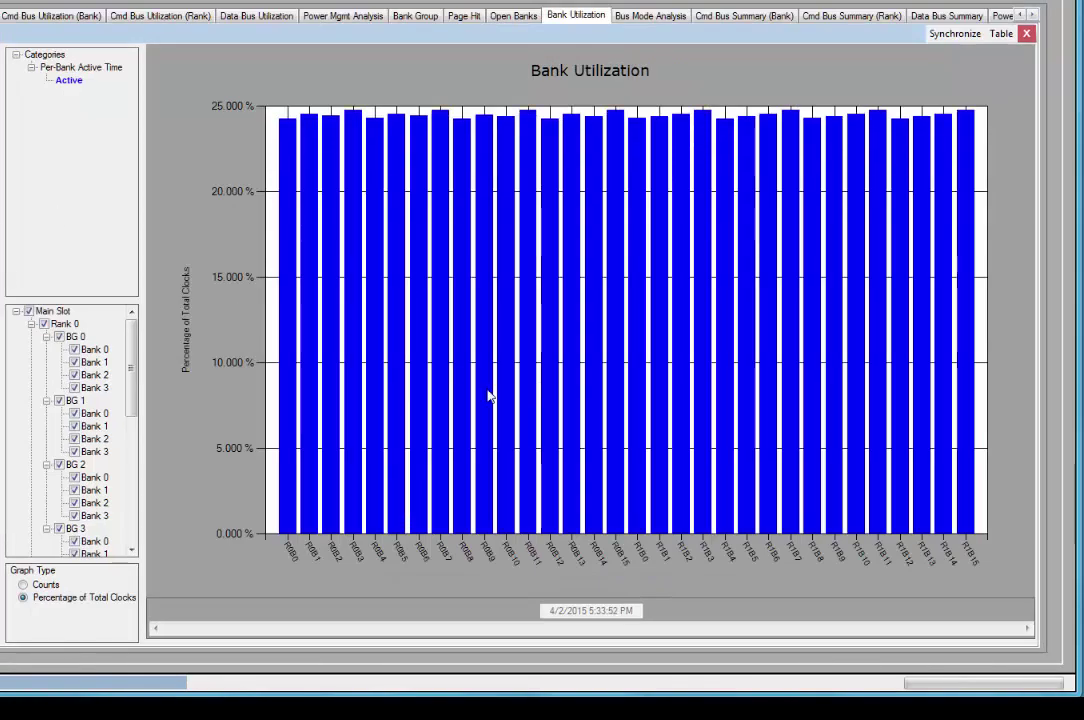
# Switch the Bank Utilization chart to Counts, then back to Percentage of Total Clocks.
pyautogui.click(22, 585)
pyautogui.click(23, 597)
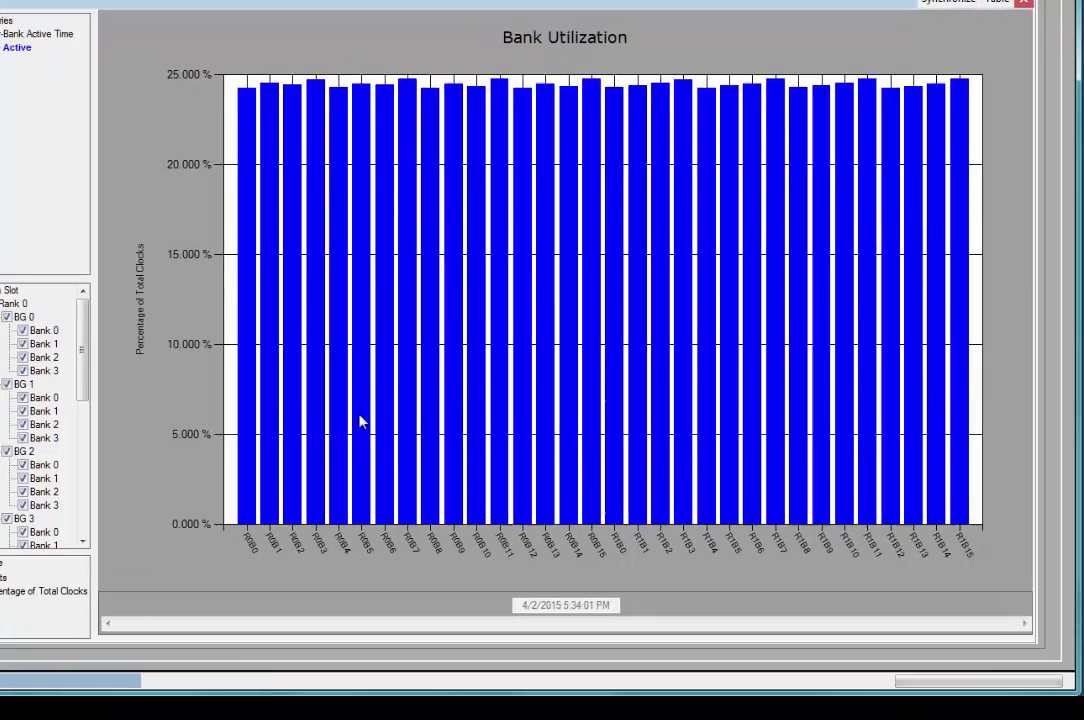
pyautogui.moveTo(396, 436)
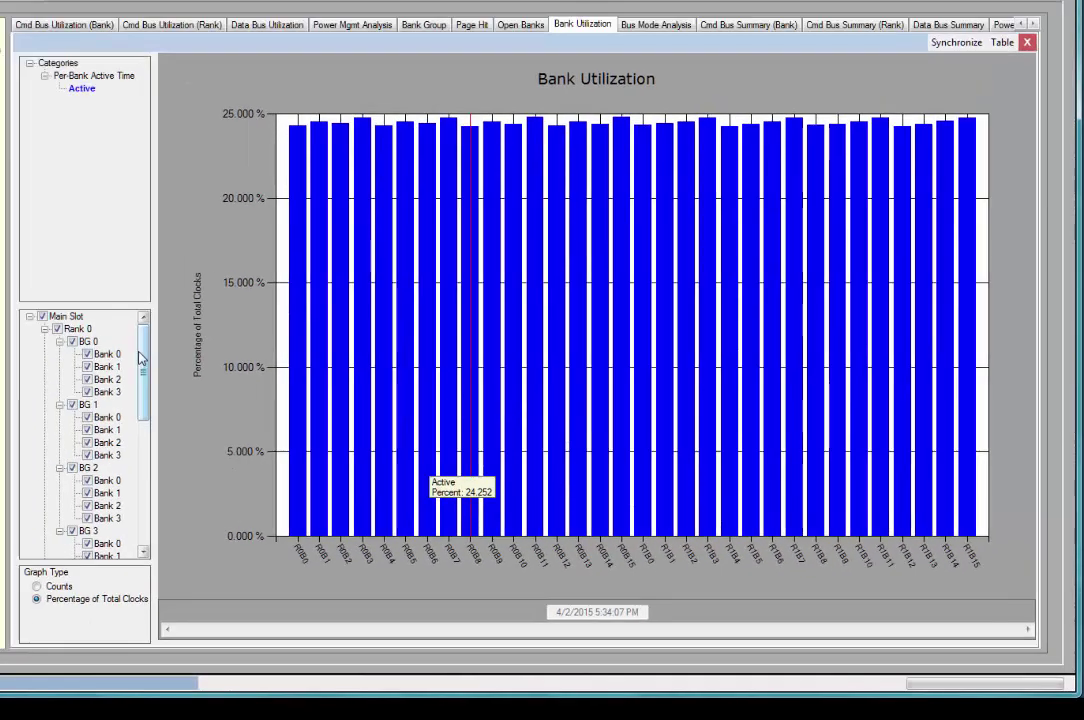
pyautogui.moveTo(100, 352); pyautogui.dragTo(102, 484)
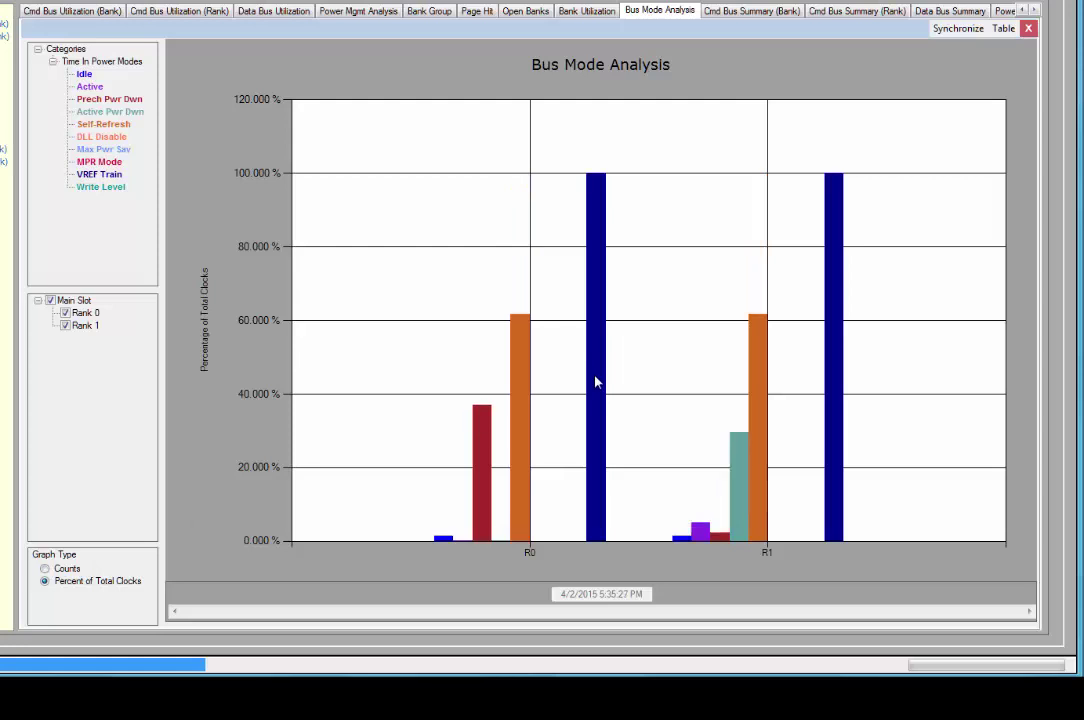
# Read the R0 and R1 power-mode percentages from the Bus Mode Analysis bars.
pyautogui.moveTo(524, 415)
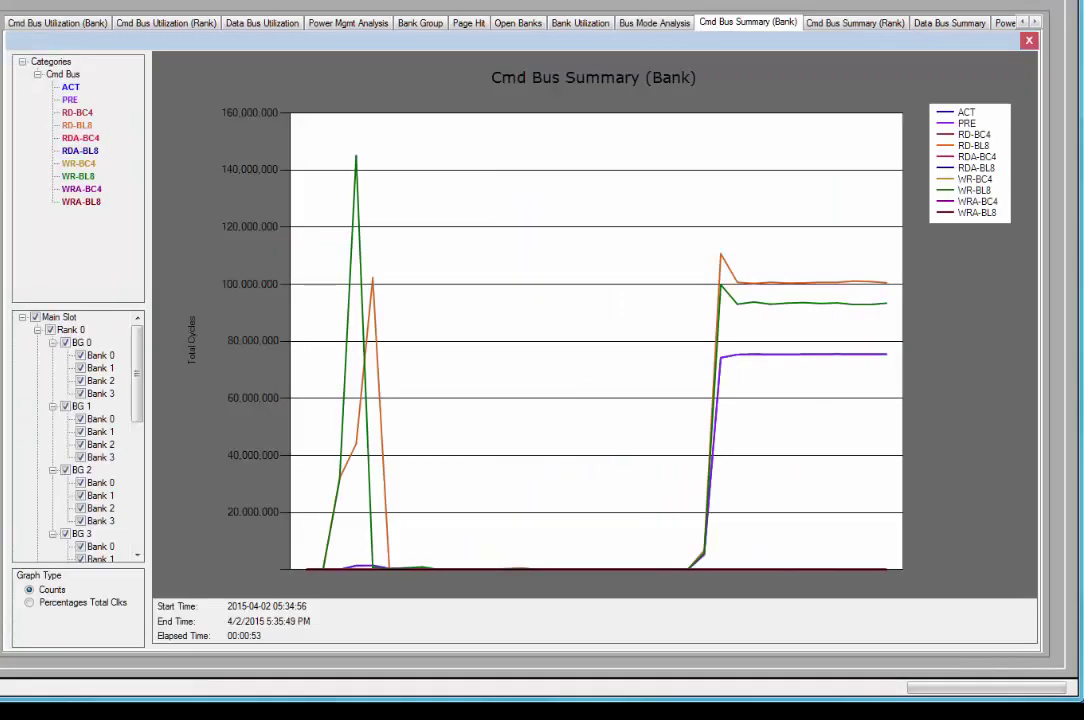
# Show the command bus summary as percentages of total clocks, then advance to Bank Group Summary.
pyautogui.click(29, 603)
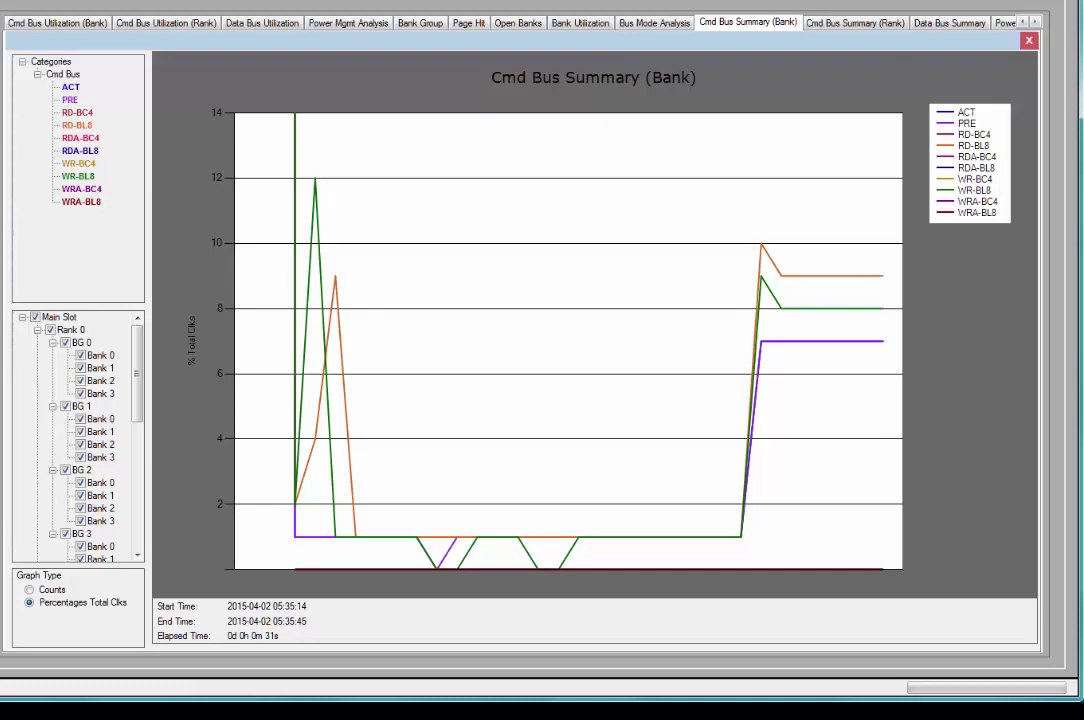
pyautogui.click(949, 22)
pyautogui.press('Right')
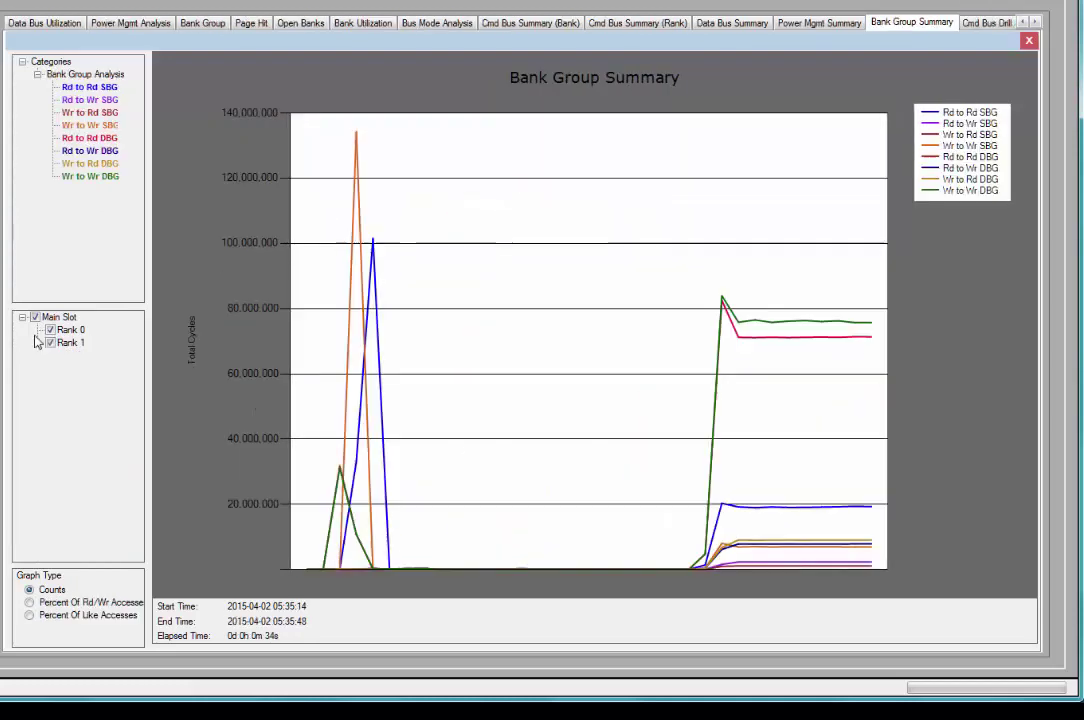
pyautogui.press('Right')
# Cycle Bank Group Summary through read/write percentages, like-access percentages and counts, then view Cmd Bus Drill Down.
pyautogui.click(30, 603)
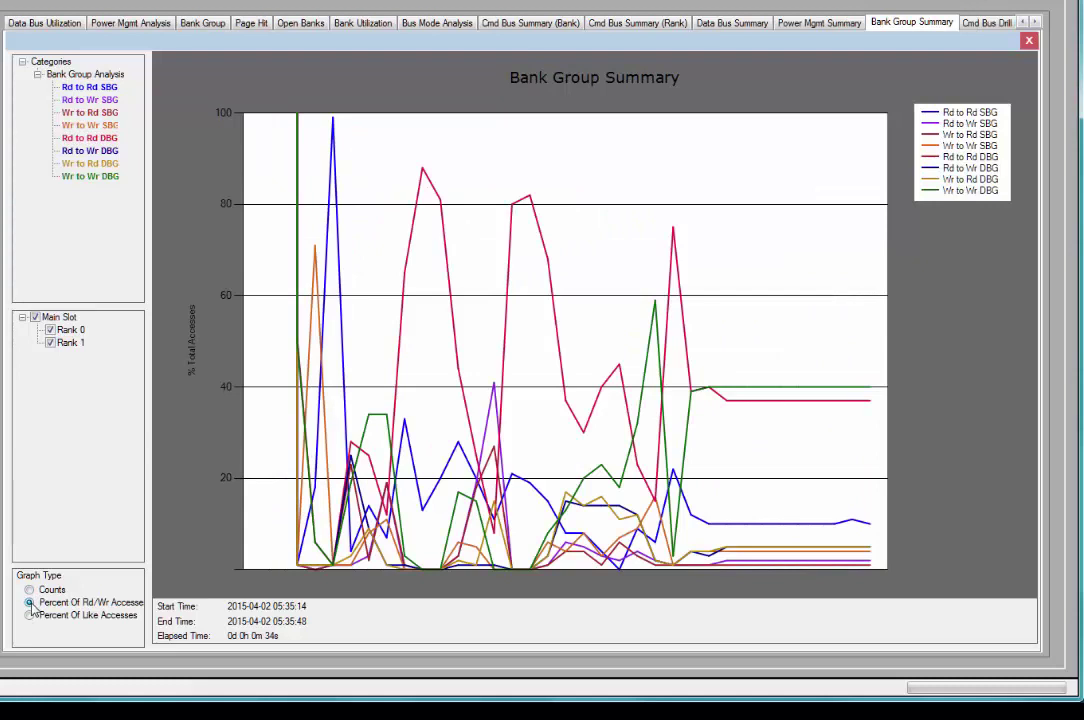
pyautogui.click(30, 616)
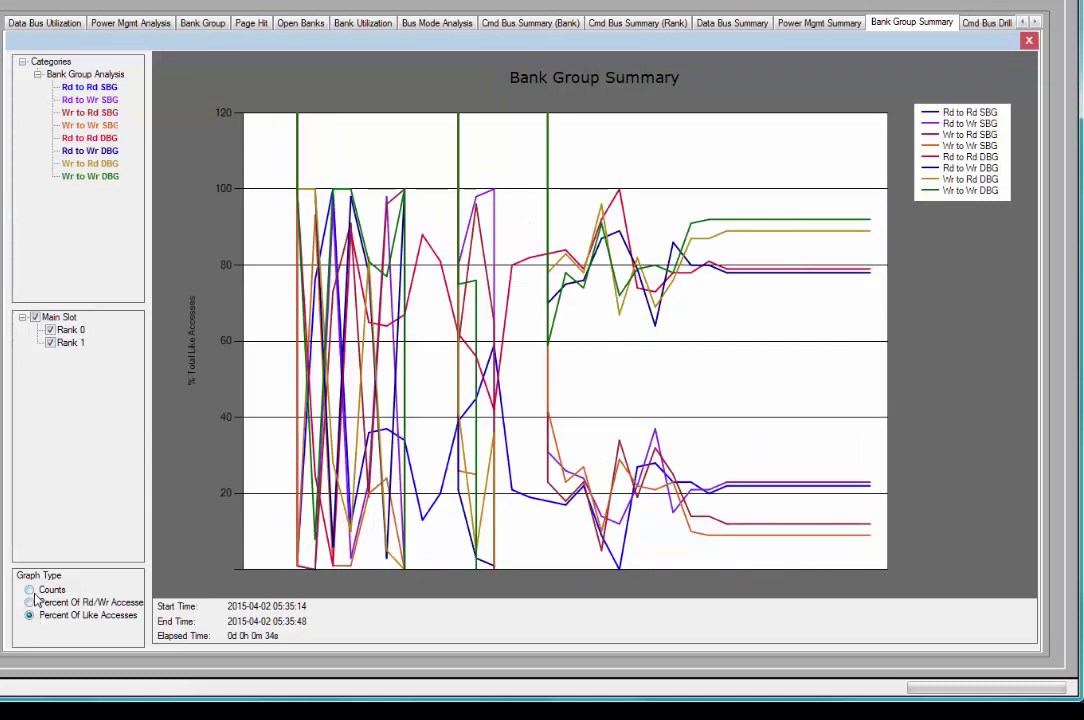
pyautogui.click(30, 590)
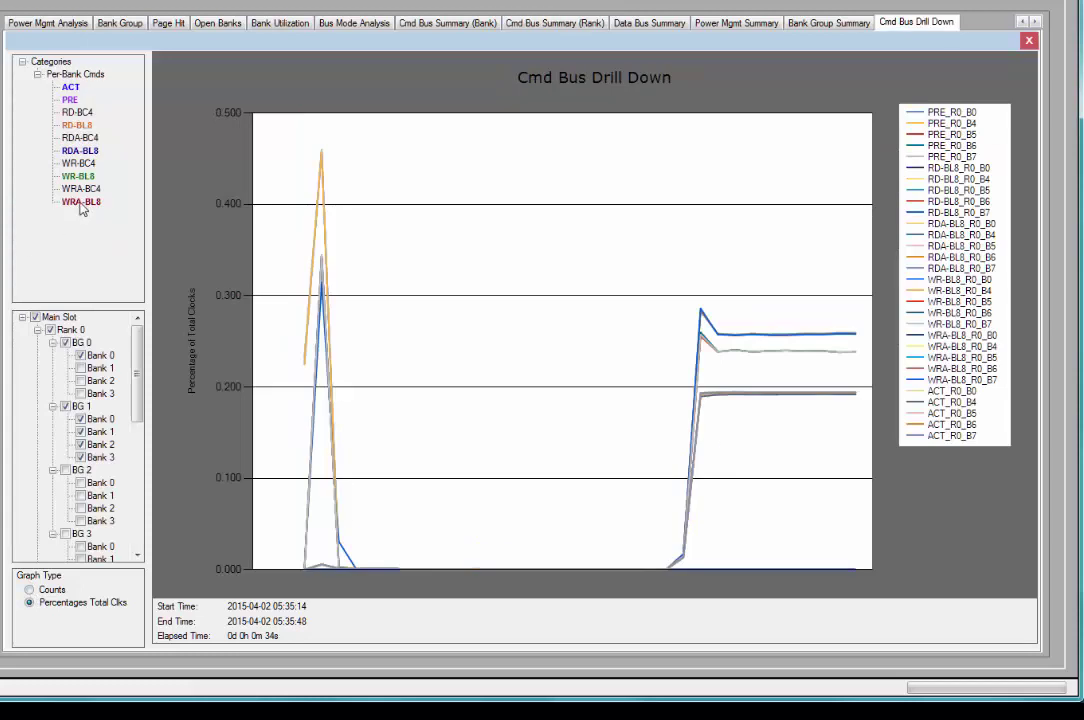
pyautogui.press('Up')
pyautogui.press('Up')
pyautogui.press('Up')
pyautogui.press('Up')
pyautogui.press('Up')
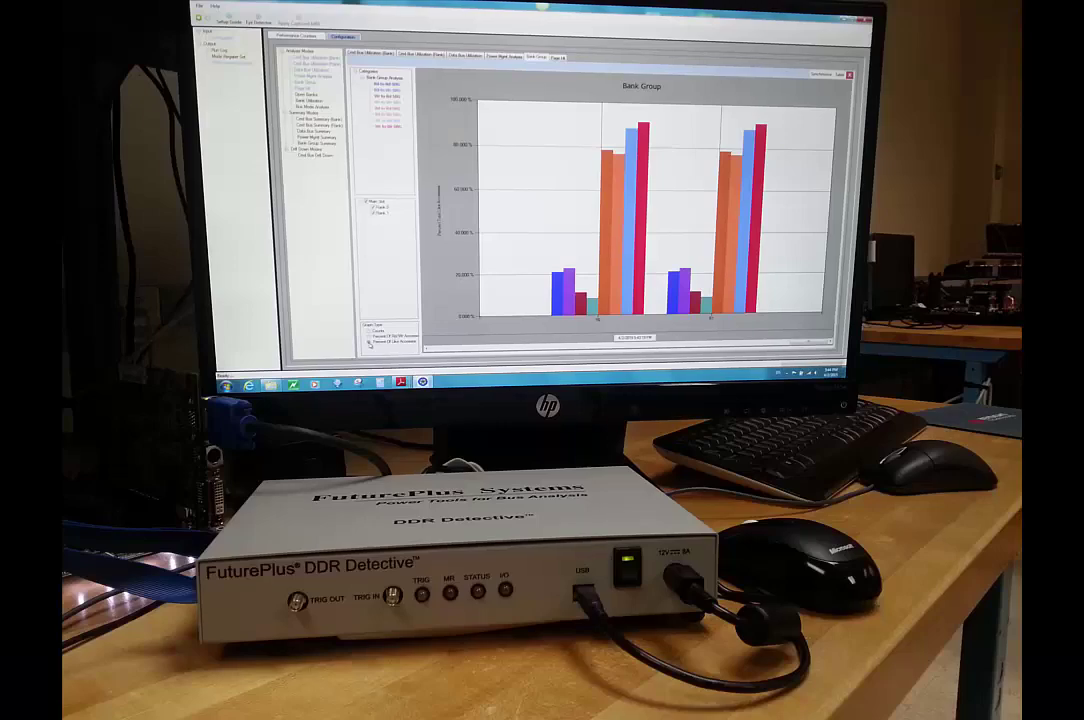